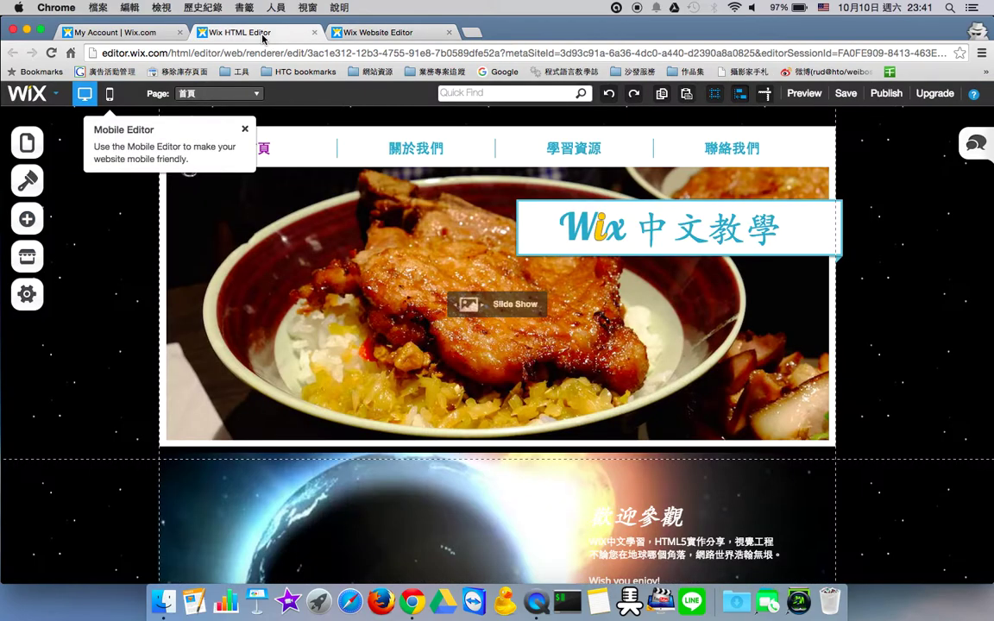
Dismiss the Mobile Editor tip and switch to the browser tab with the new Wix Website Editor
click(243, 131)
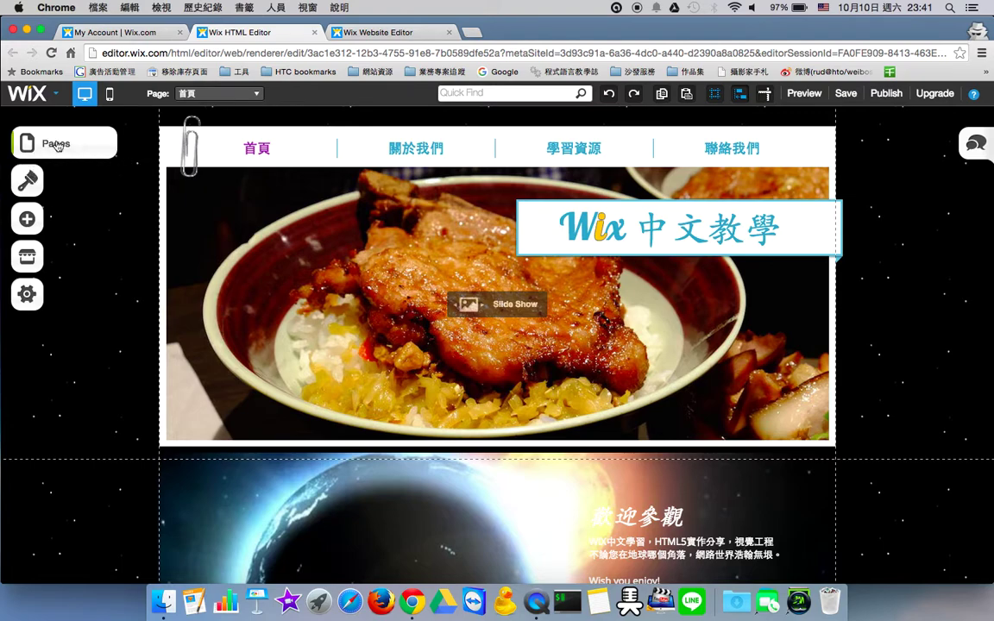
click(364, 33)
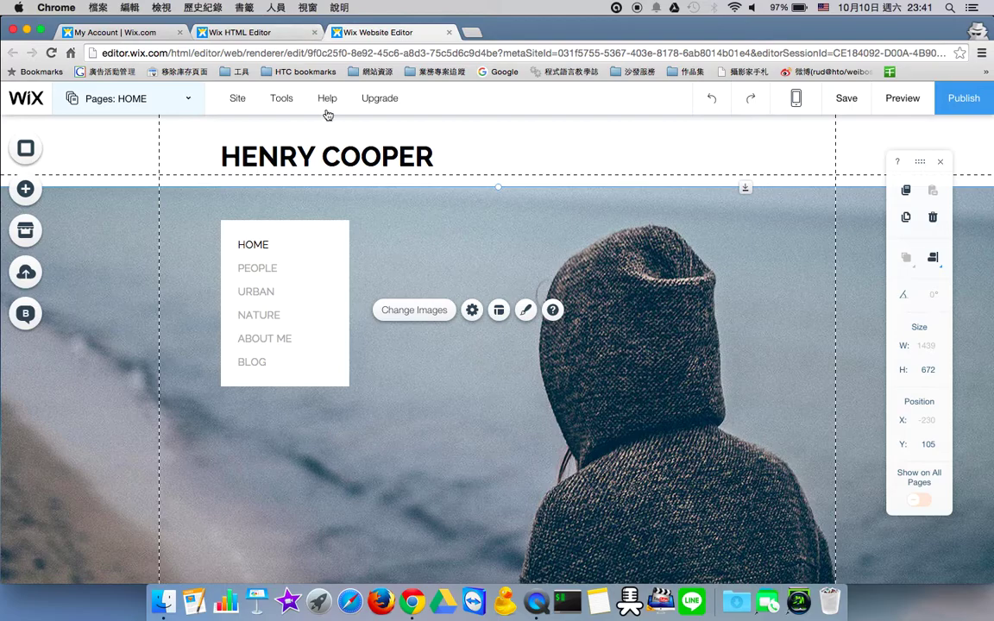
mouse_move(327, 104)
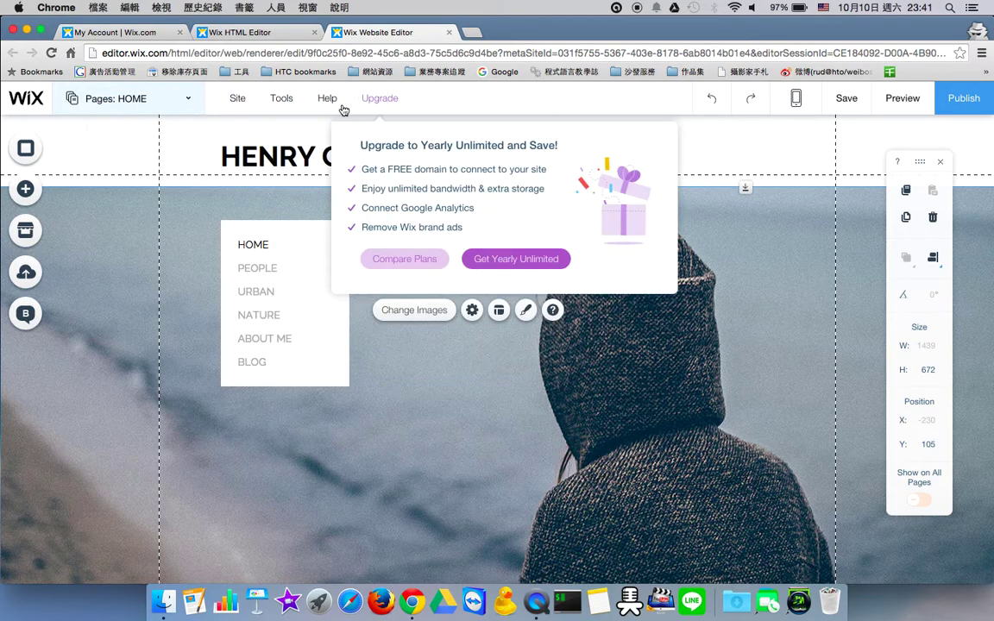
Look through the PEOPLE and URBAN pages from the site's page list, then return to the HOME page
click(192, 102)
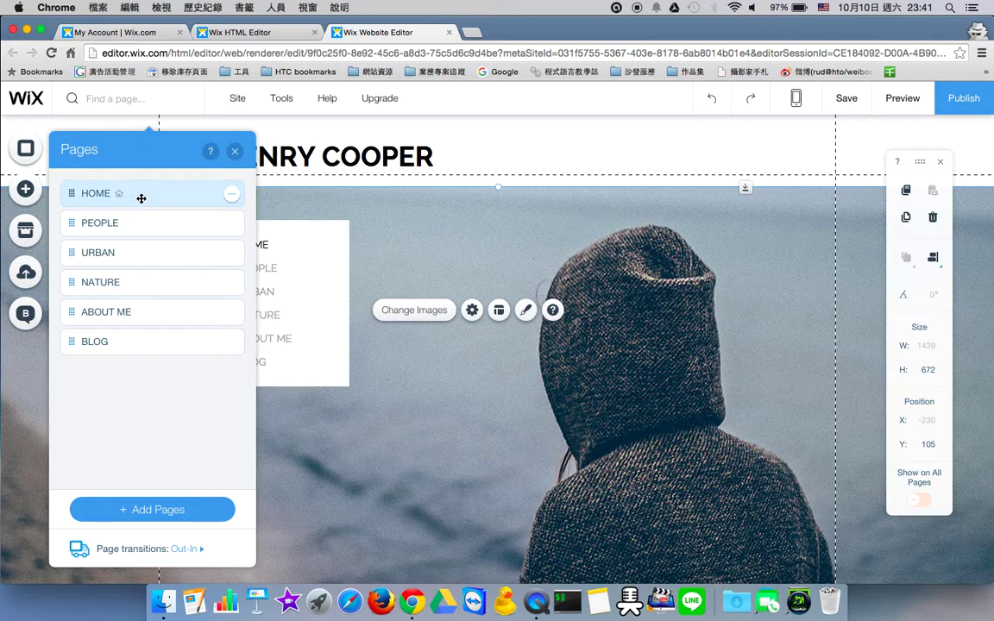
click(140, 227)
click(149, 252)
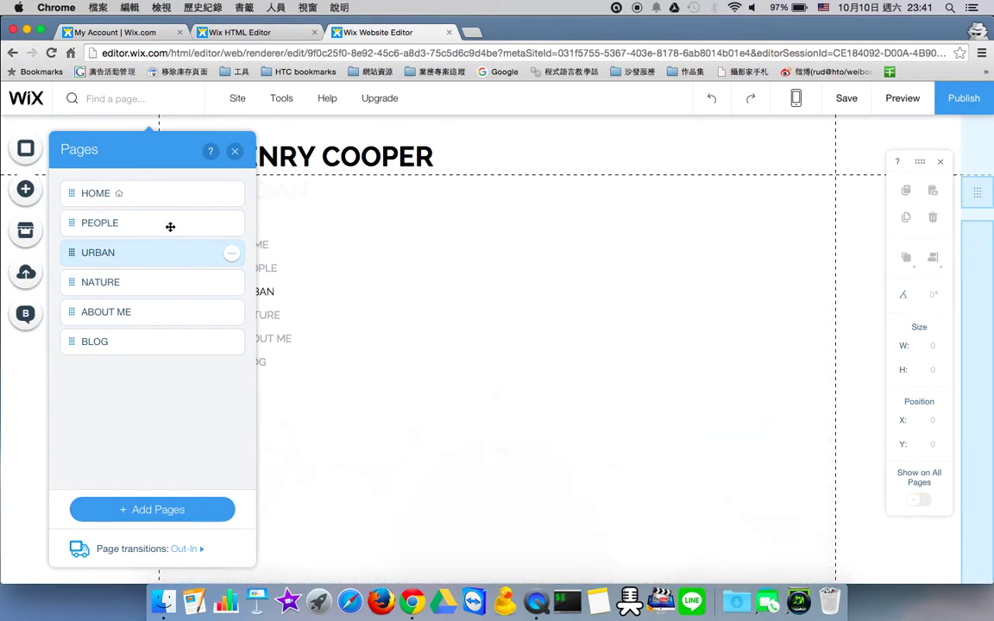
click(235, 152)
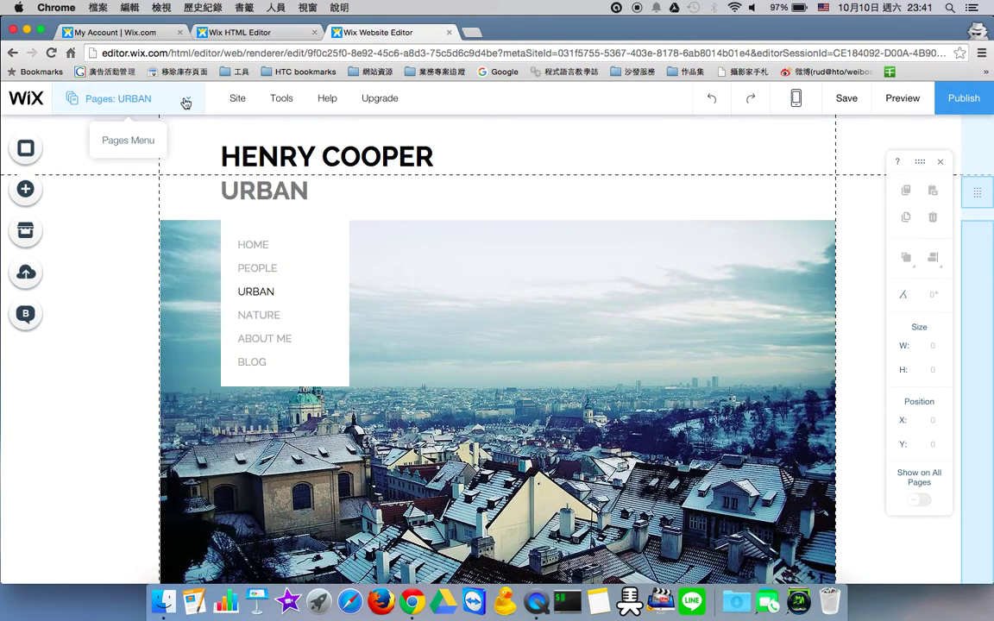
click(166, 96)
click(152, 188)
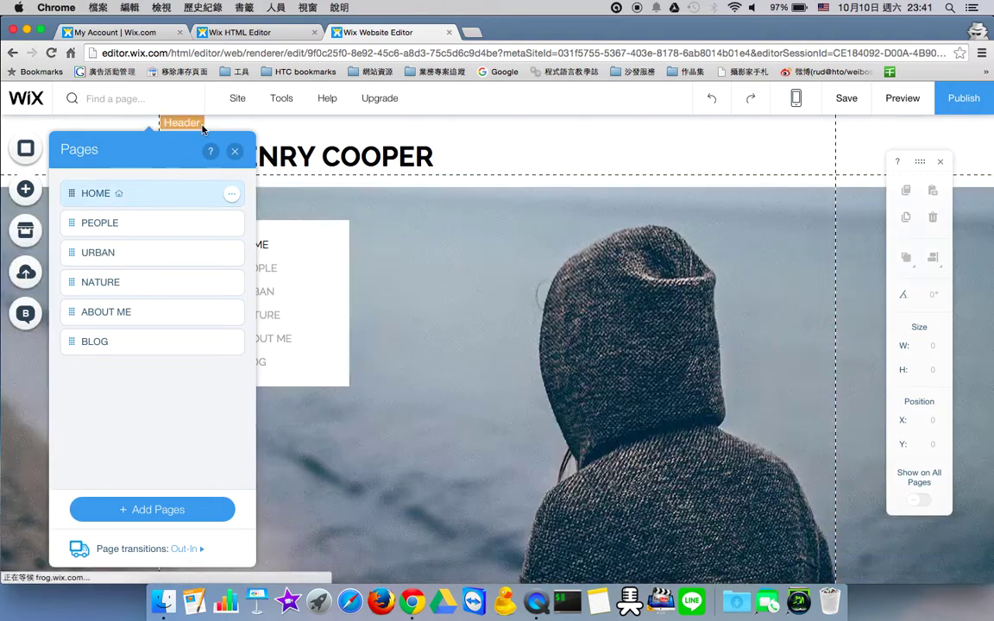
click(234, 152)
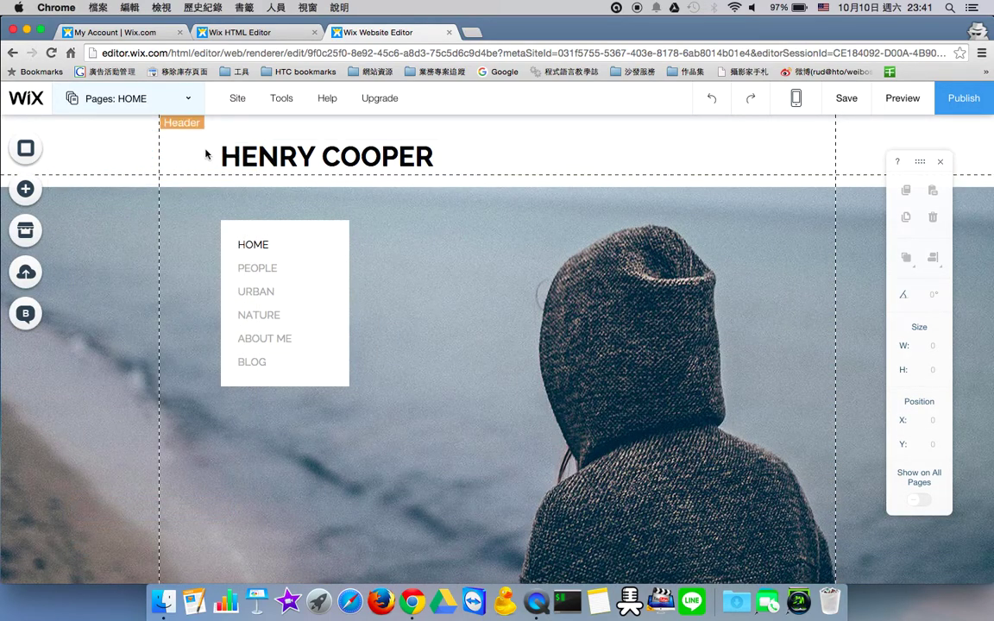
Add a new page named "test" to the site and close the page list
click(184, 104)
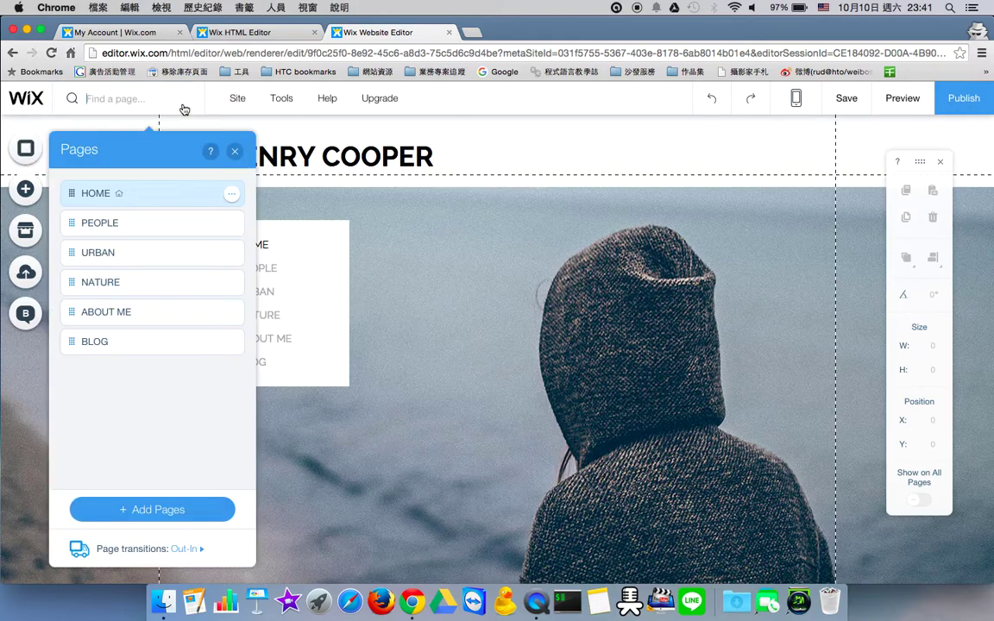
click(160, 509)
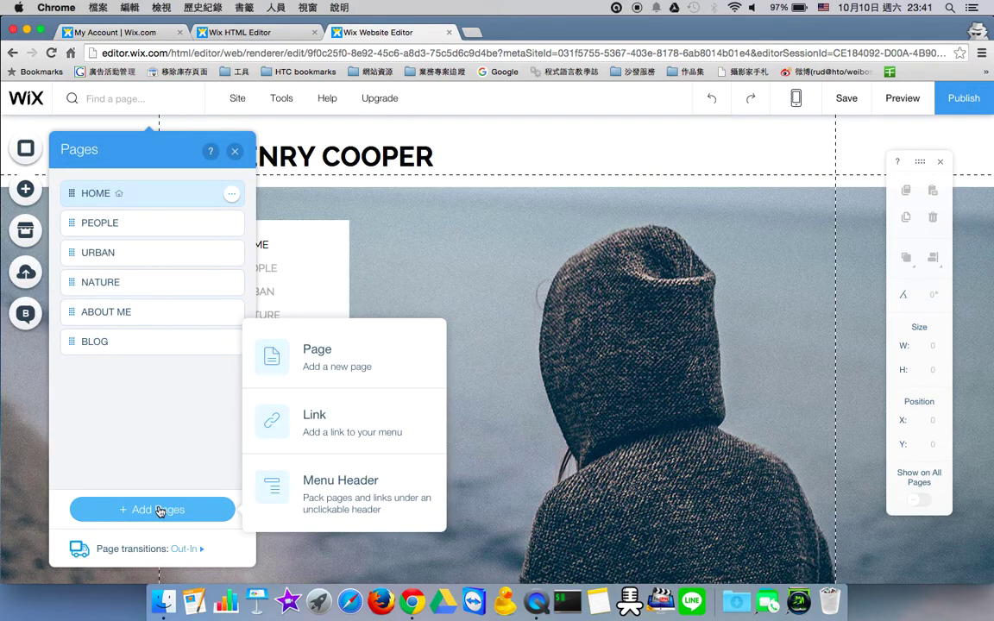
click(329, 362)
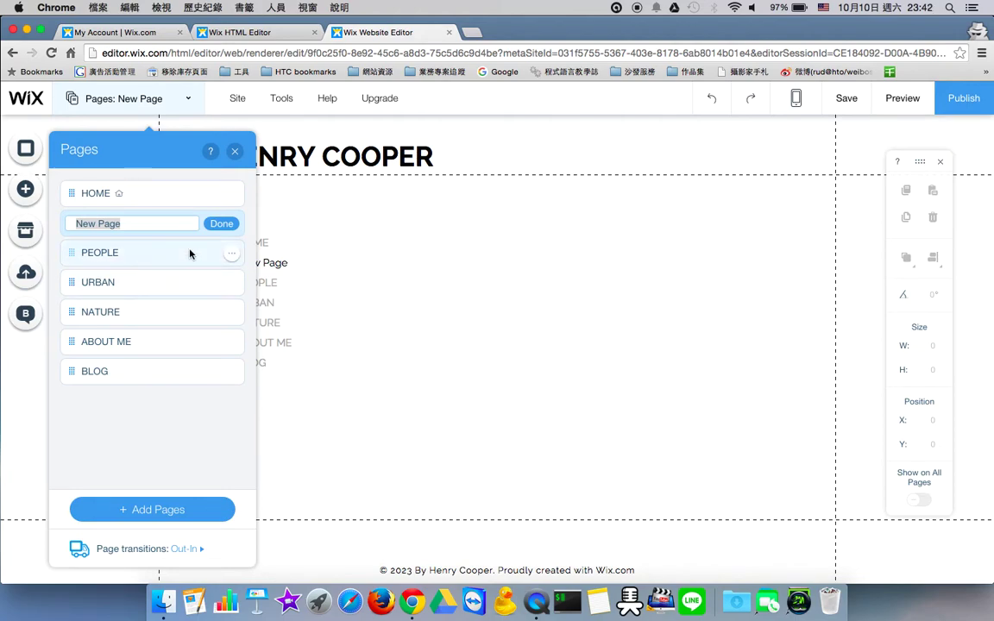
text(test)
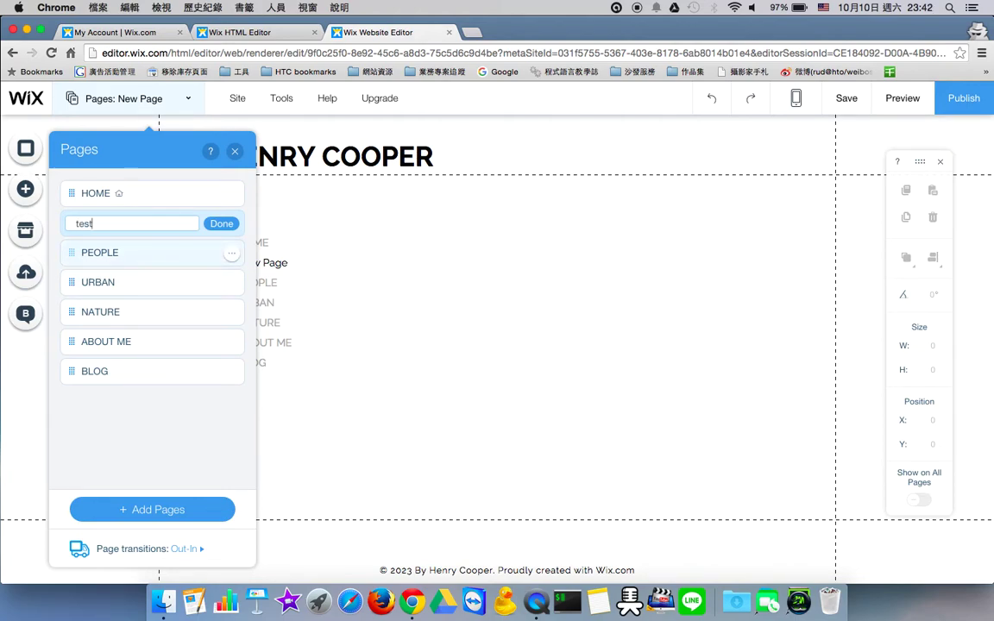
click(222, 224)
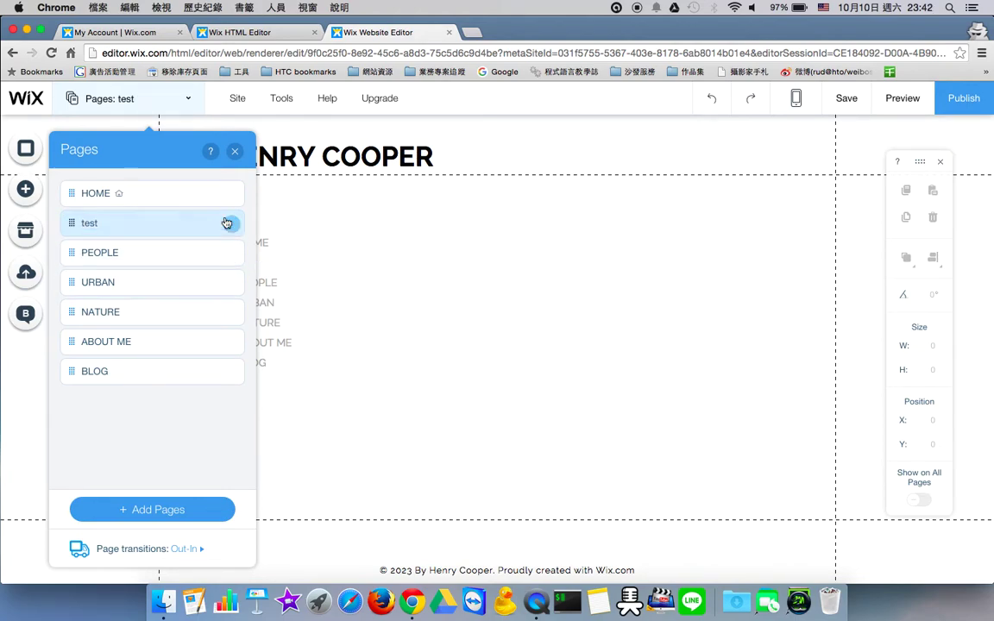
click(234, 152)
scroll(399, 295, down, 2)
scroll(399, 295, up, 2)
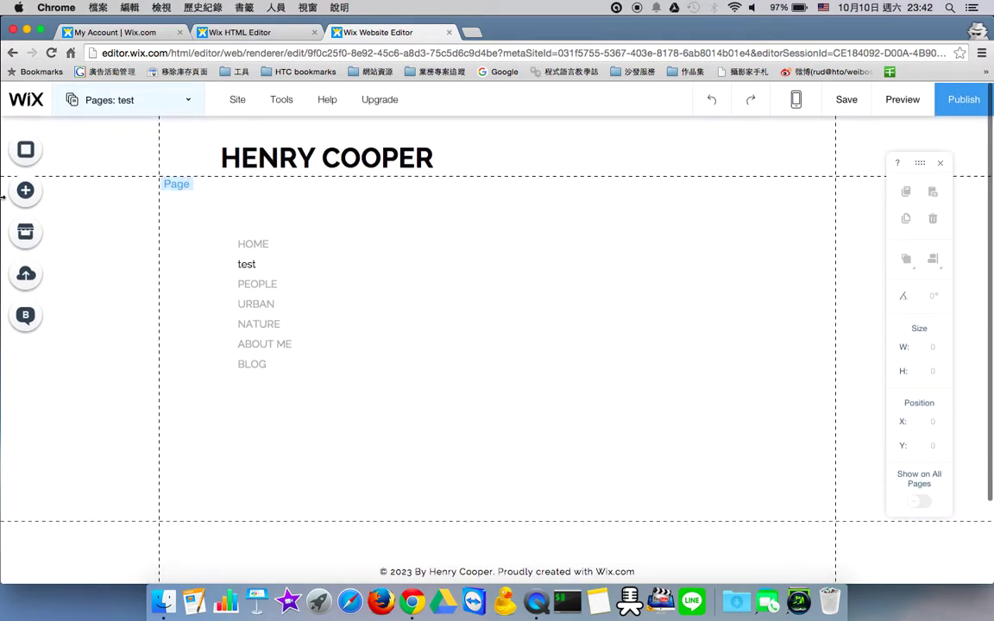
Open the test page's background options and look at the chooser for background videos
click(30, 151)
click(245, 276)
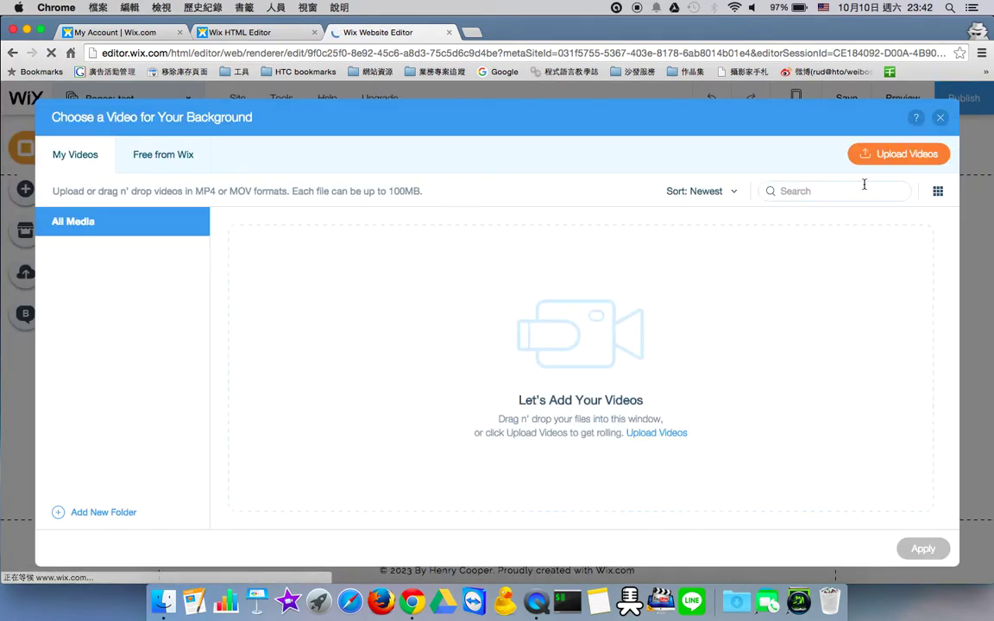
click(940, 117)
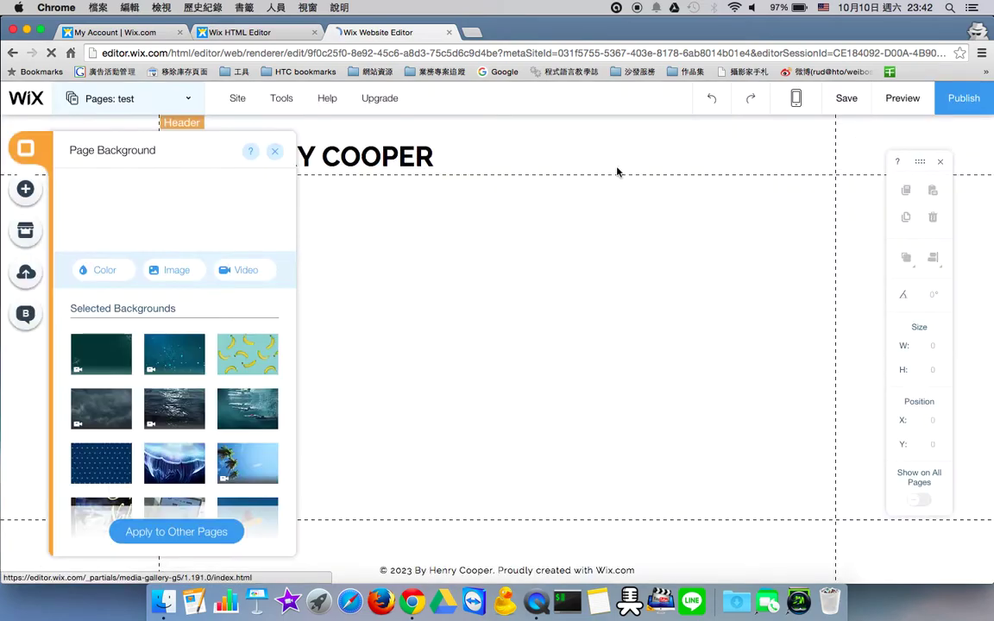
Set the test page's background to the Floating Particles video and close the background options
scroll(198, 403, down, 3)
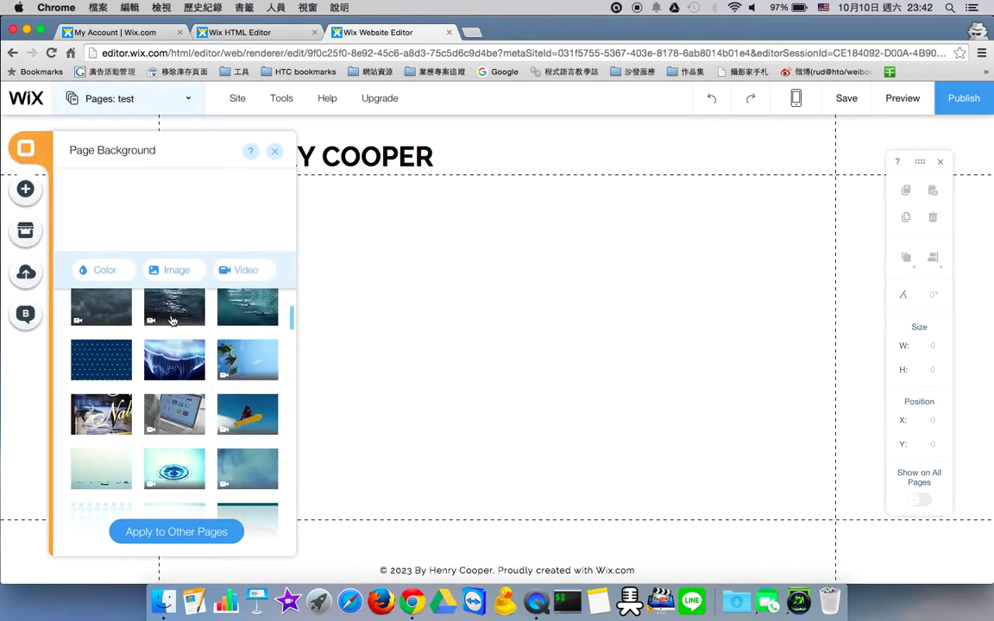
scroll(177, 345, up, 2)
mouse_move(172, 321)
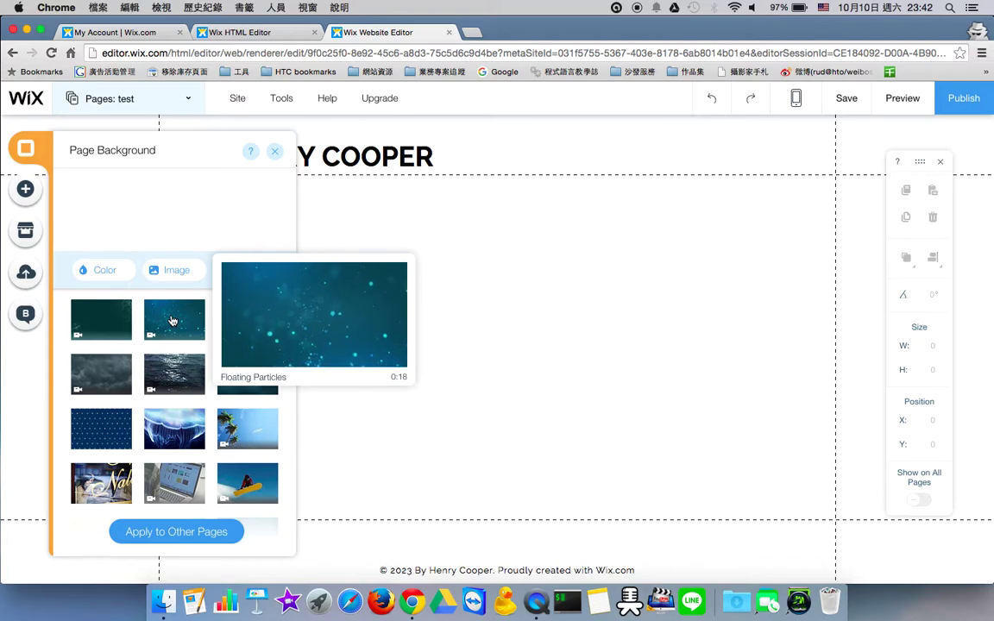
mouse_move(107, 326)
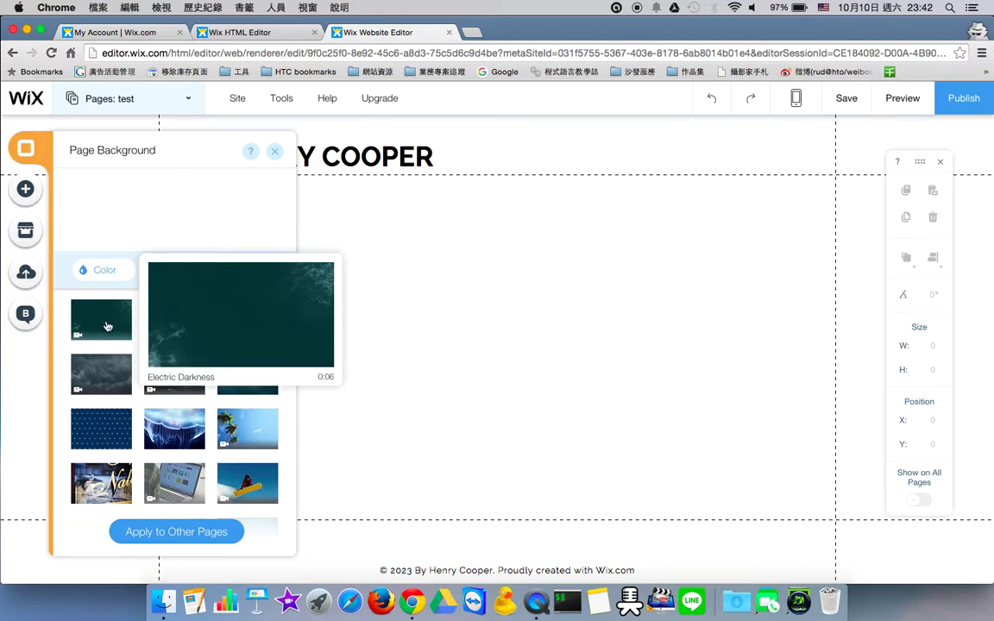
mouse_move(106, 373)
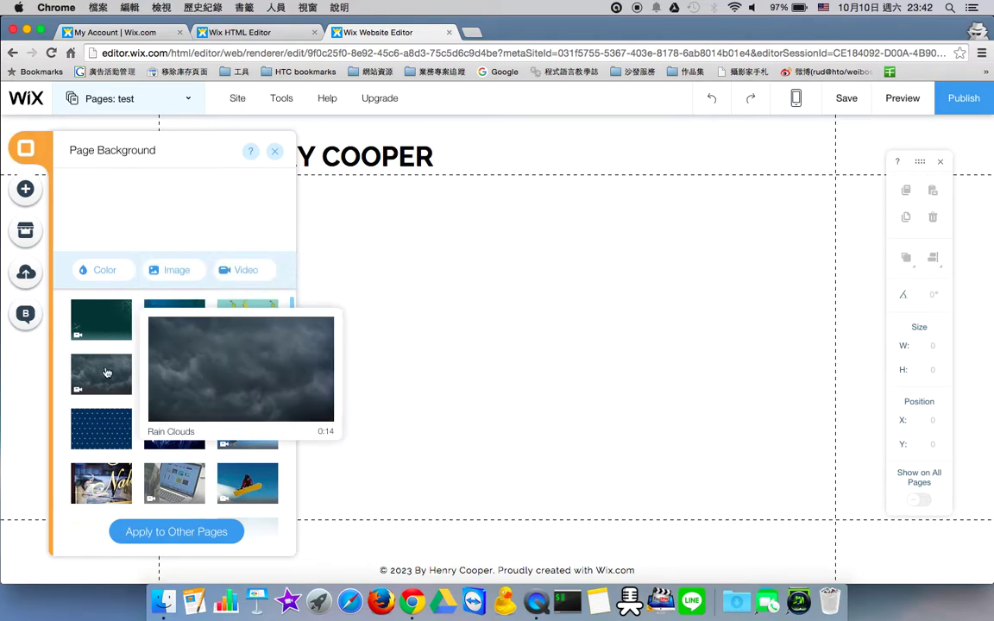
mouse_move(118, 428)
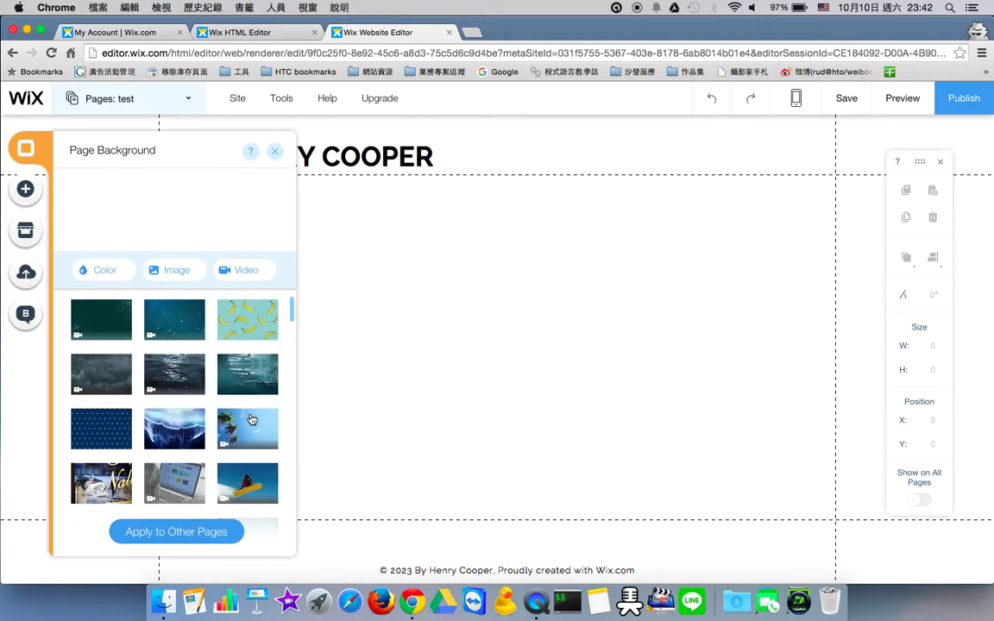
click(233, 381)
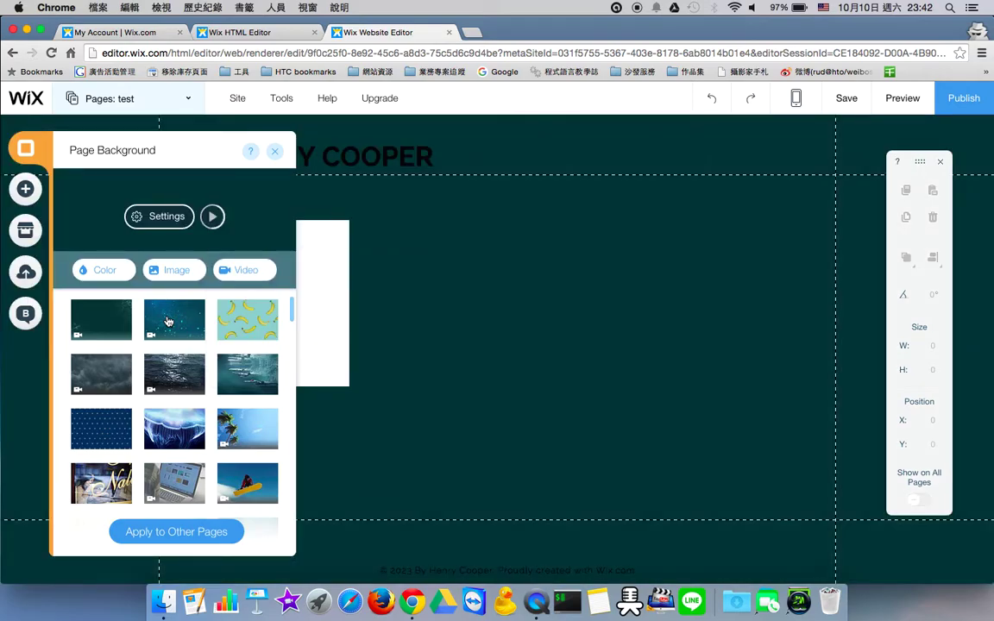
click(275, 151)
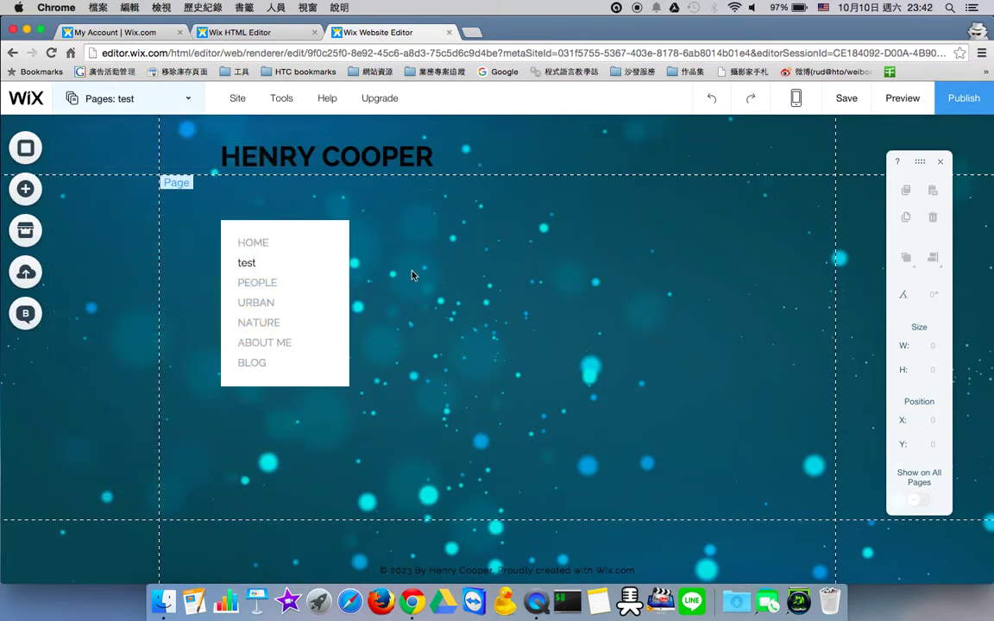
Preview the test page with its video background and return to the editor
click(902, 98)
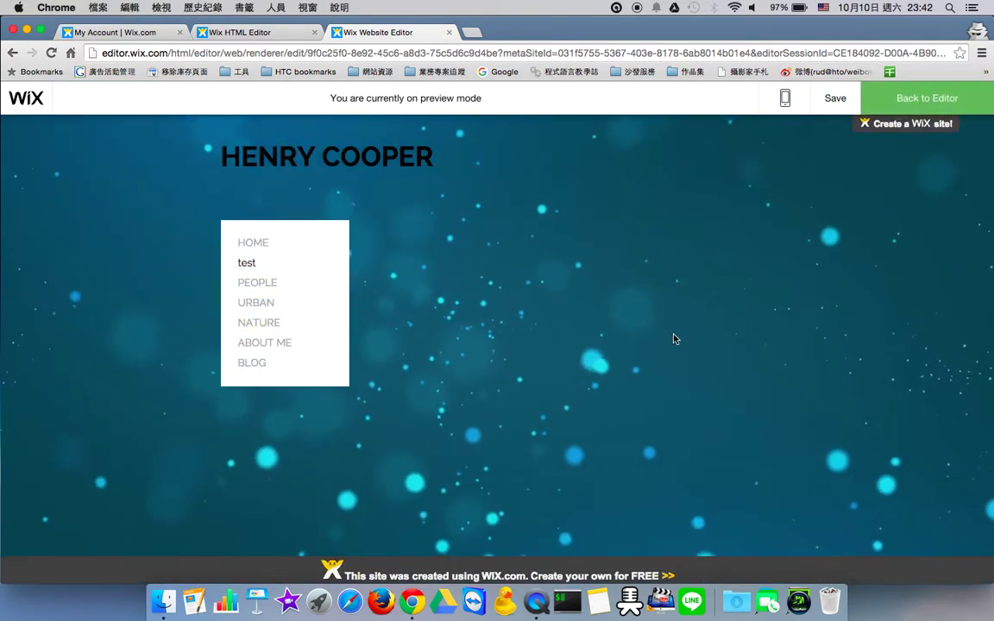
scroll(517, 332, up, 1)
scroll(457, 343, down, 2)
scroll(259, 259, up, 2)
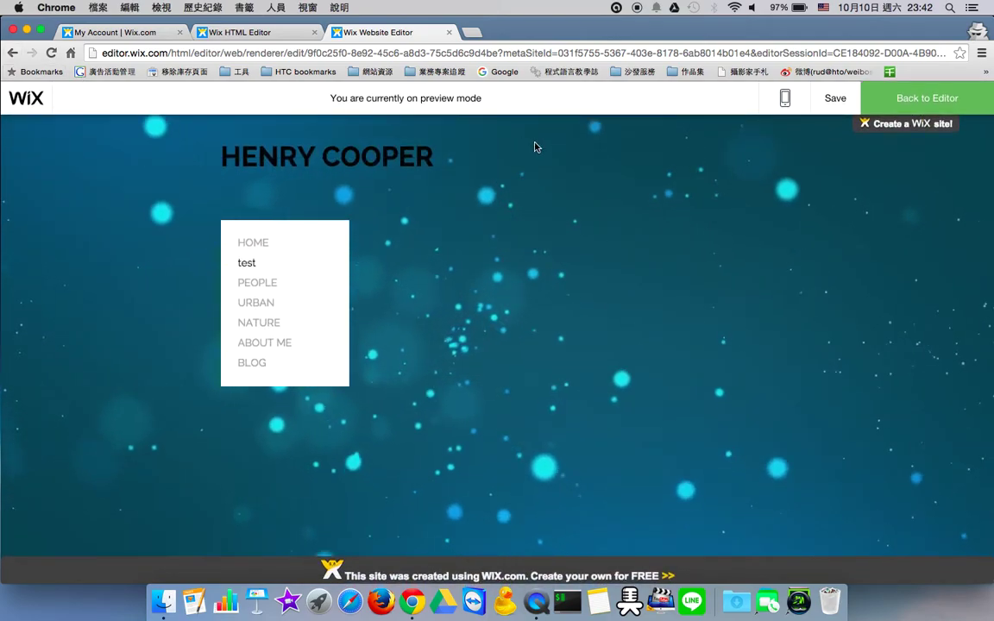
click(943, 98)
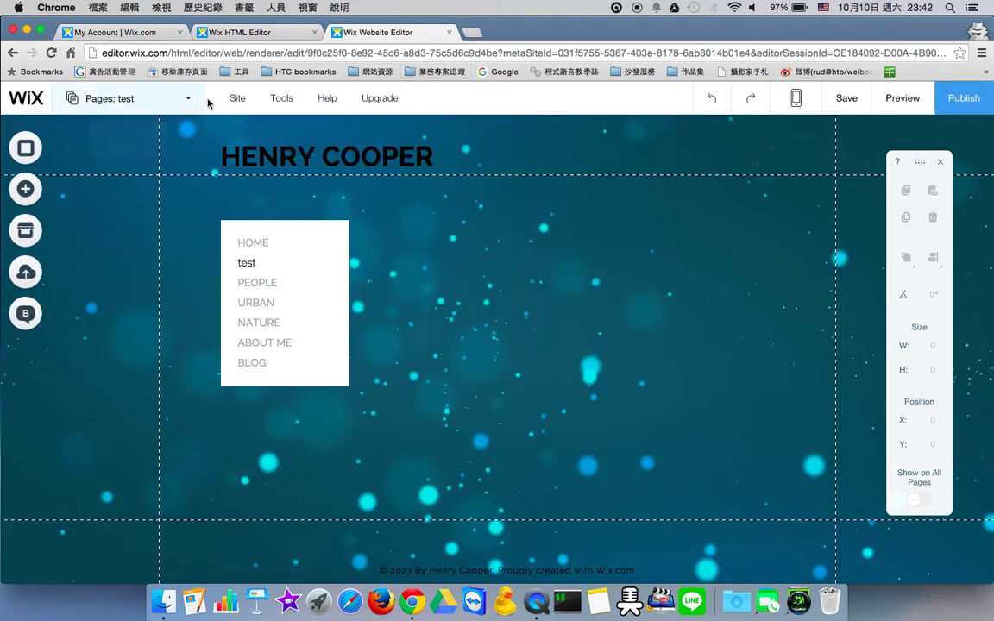
Open the Site Settings and review the Overview section from Site Basics through Preferences
mouse_move(229, 102)
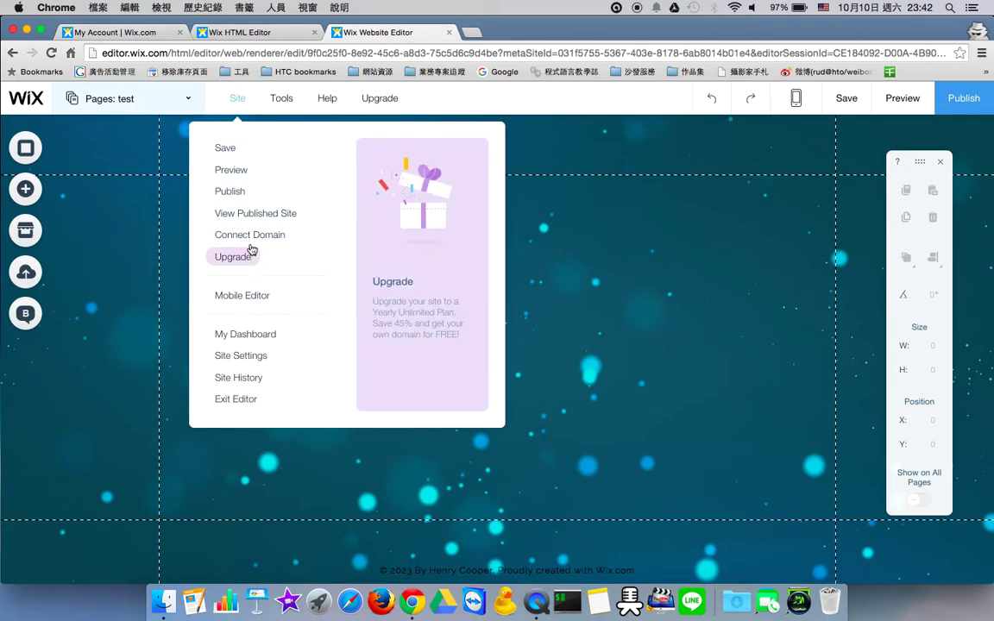
click(255, 360)
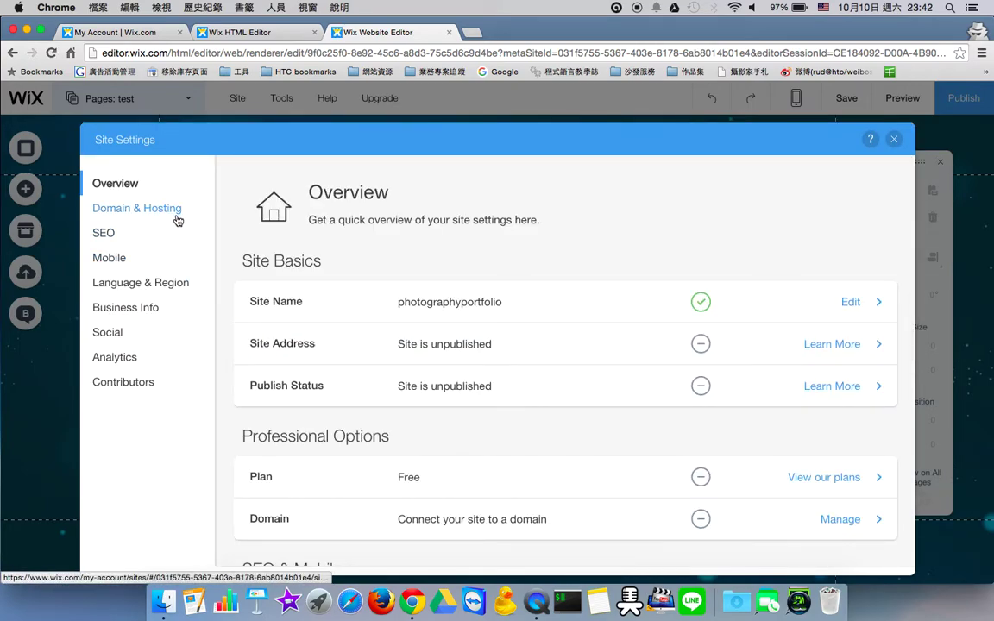
scroll(276, 345, down, 2)
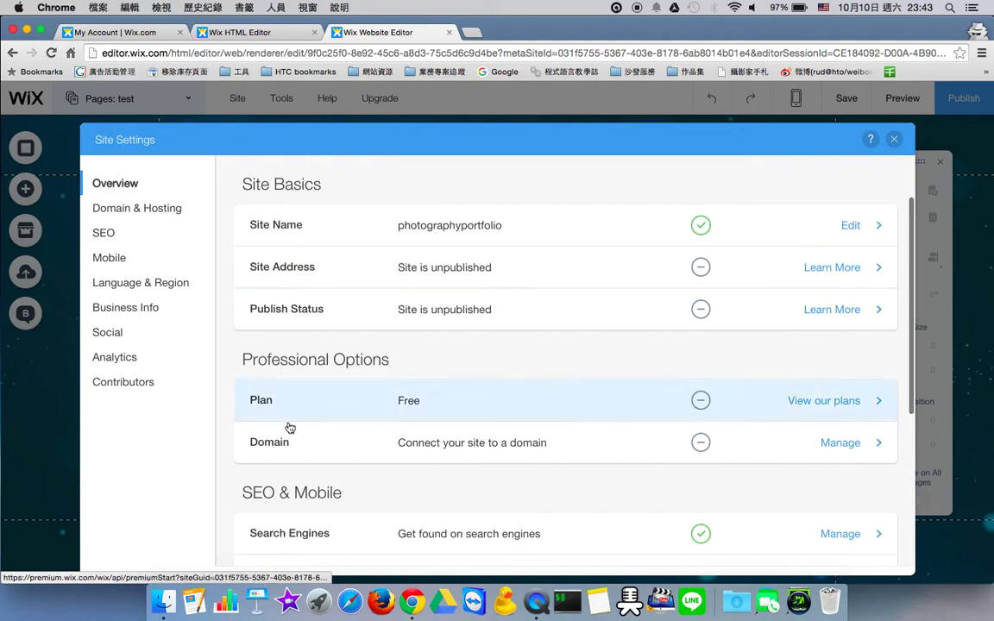
scroll(288, 418, down, 6)
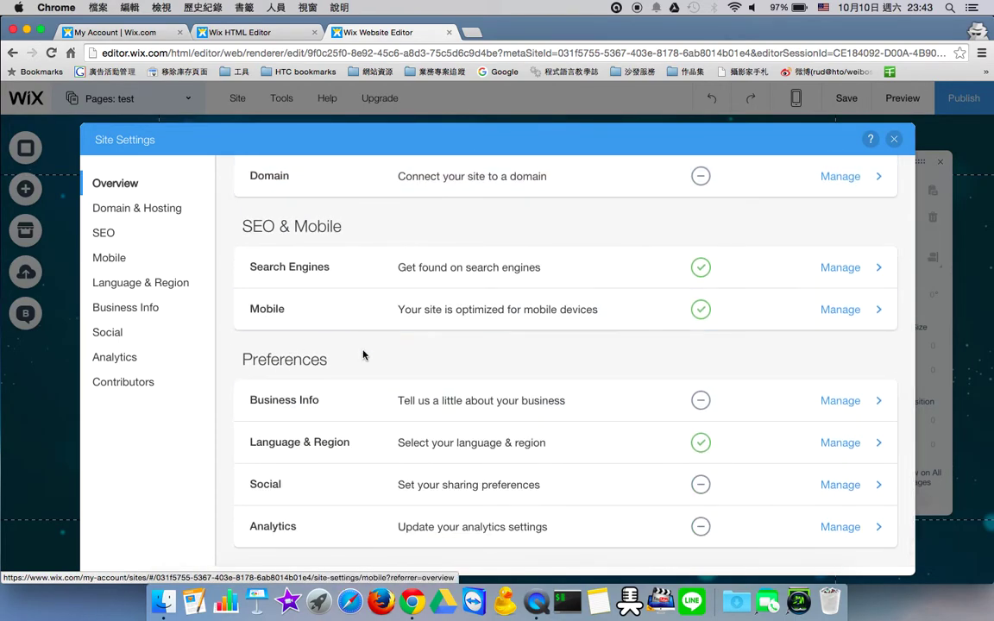
scroll(362, 353, up, 4)
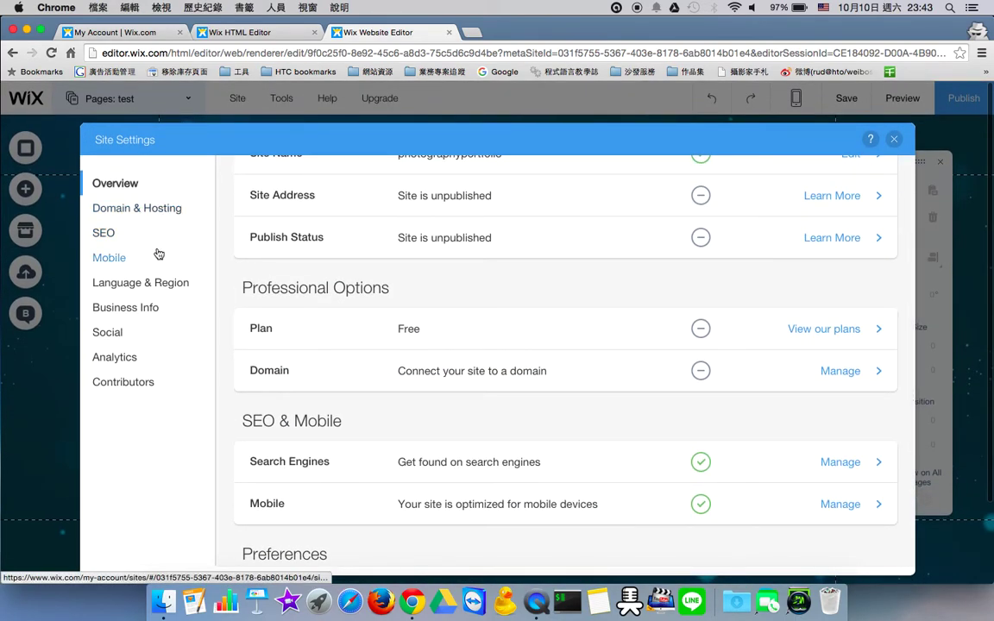
Review the site's Domain & Hosting settings, including storage and favicon, and open the Language & Region settings
click(155, 209)
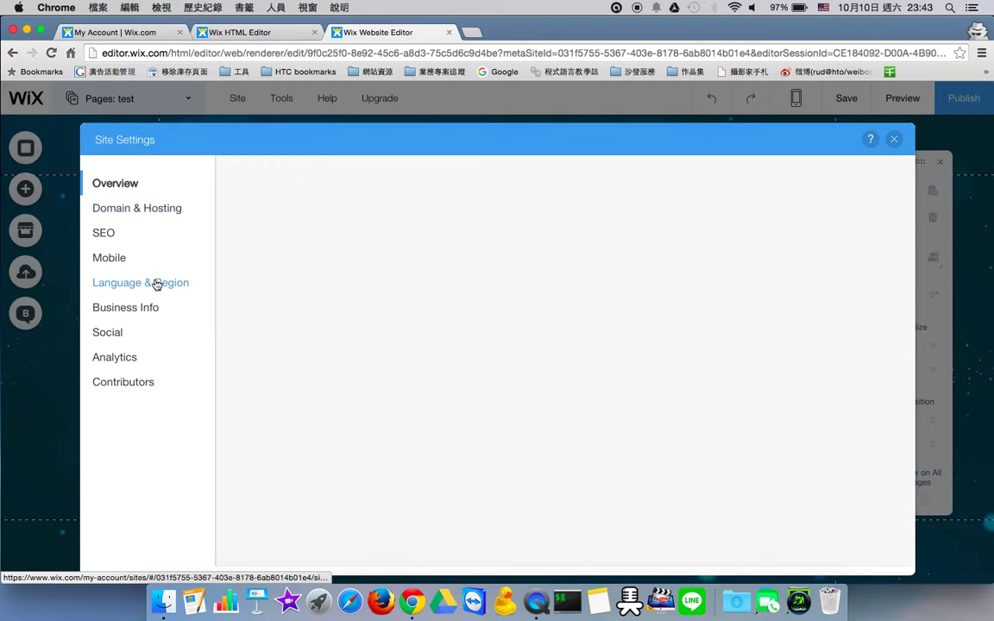
scroll(257, 368, down, 3)
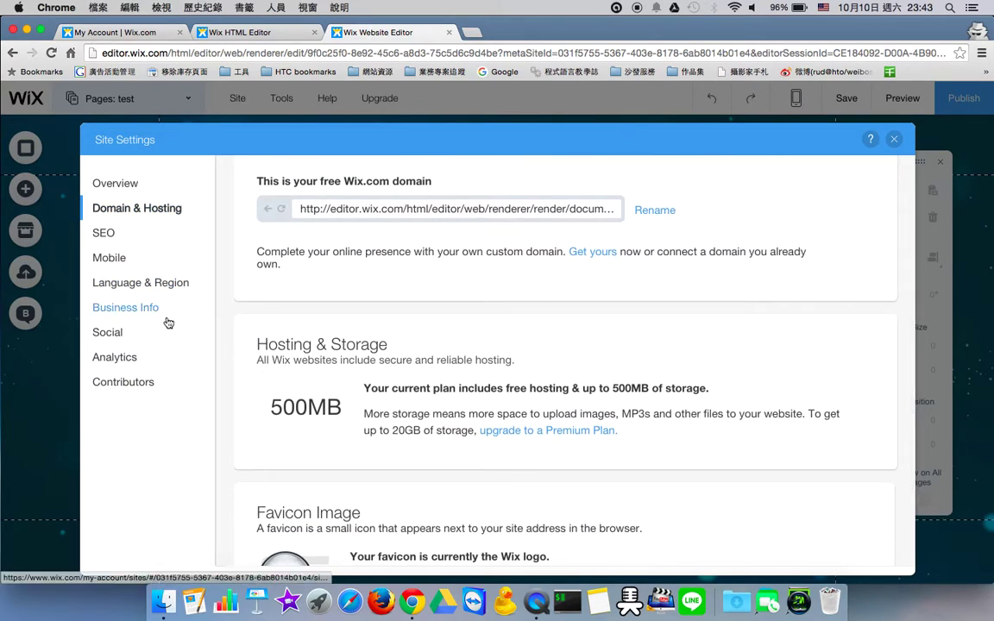
scroll(260, 352, down, 3)
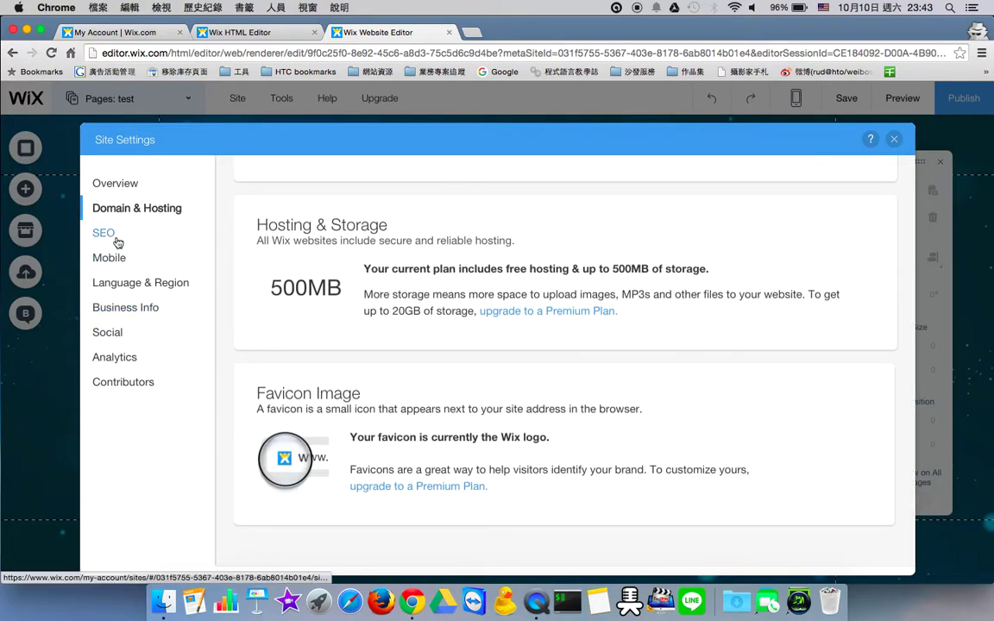
click(129, 283)
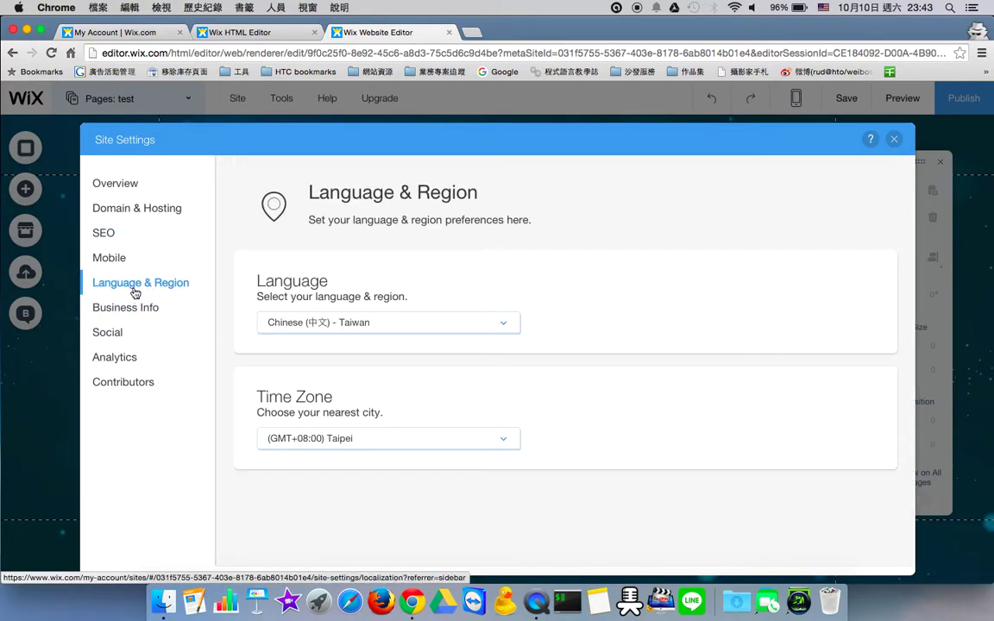
Review the site language choices, keep Chinese (中文) - Taiwan, and look through the Social and Business Info settings
click(312, 322)
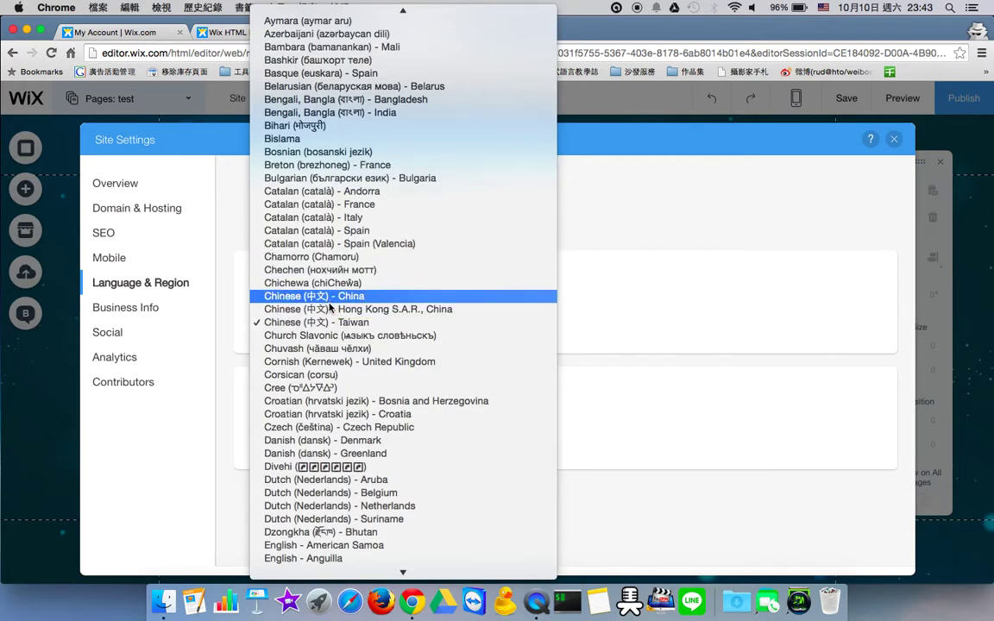
click(329, 322)
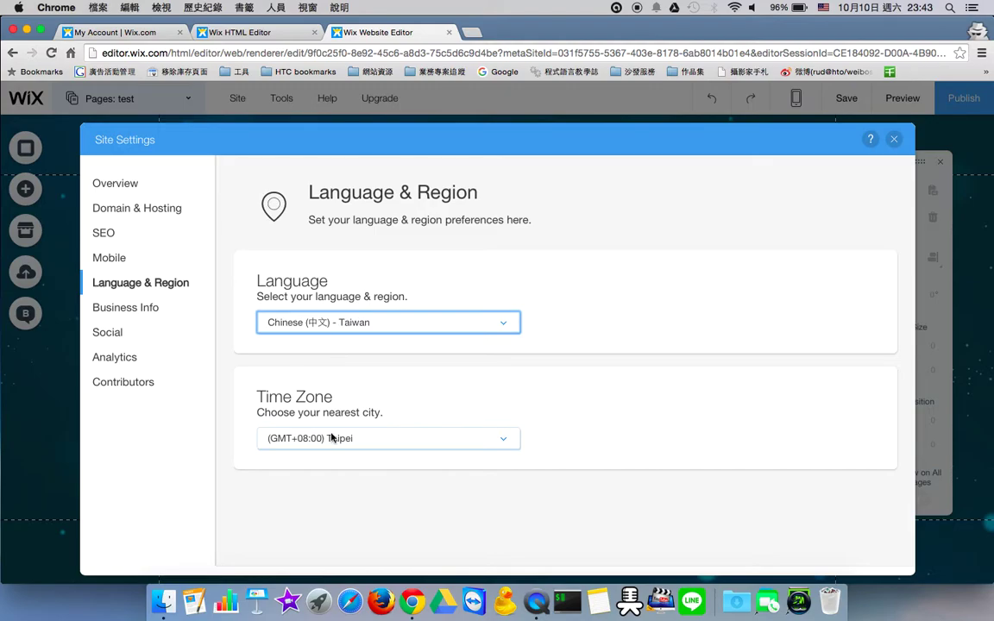
click(126, 333)
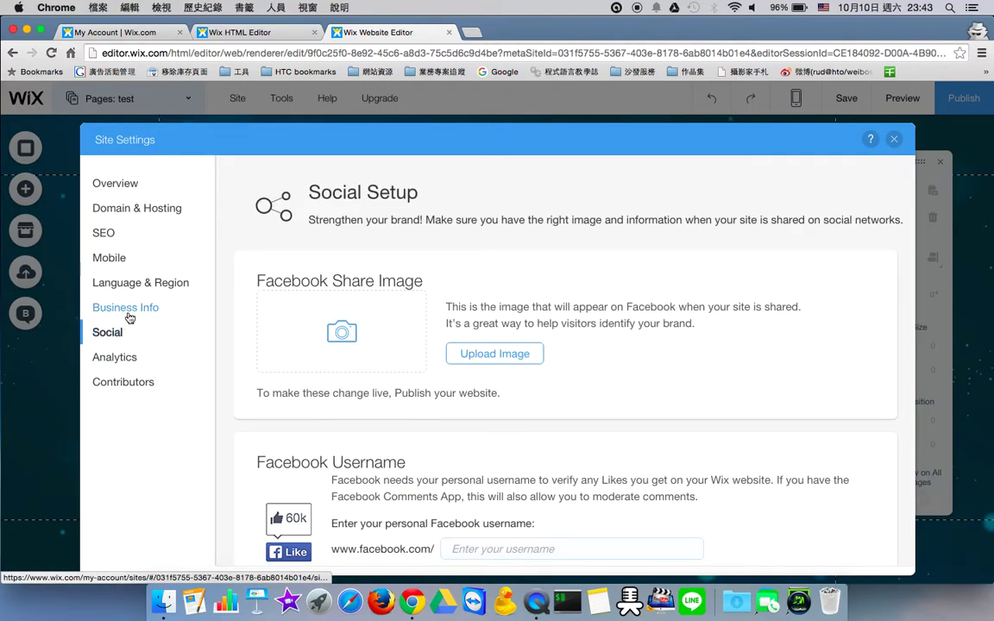
click(128, 310)
Review the Contributors settings and the Add a Contributor invitation form without inviting anyone, and close the Site Settings
click(134, 382)
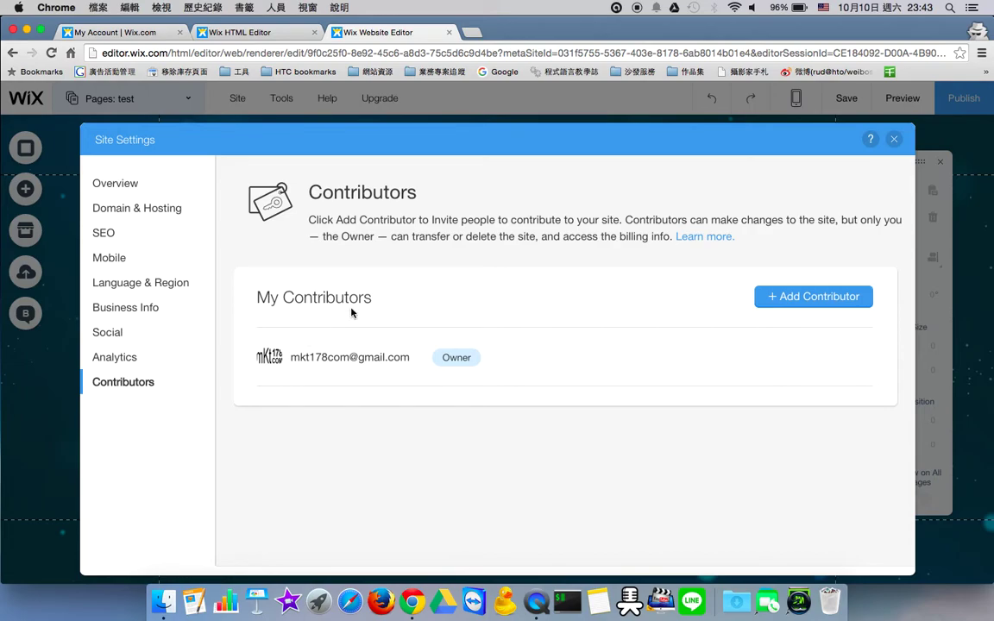
drag(308, 216, 390, 250)
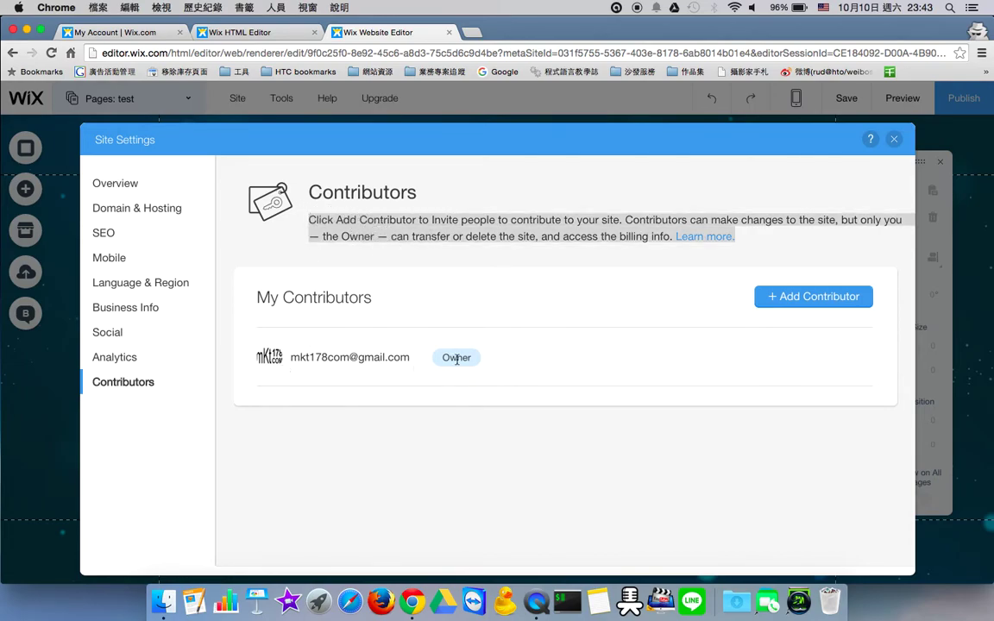
click(799, 298)
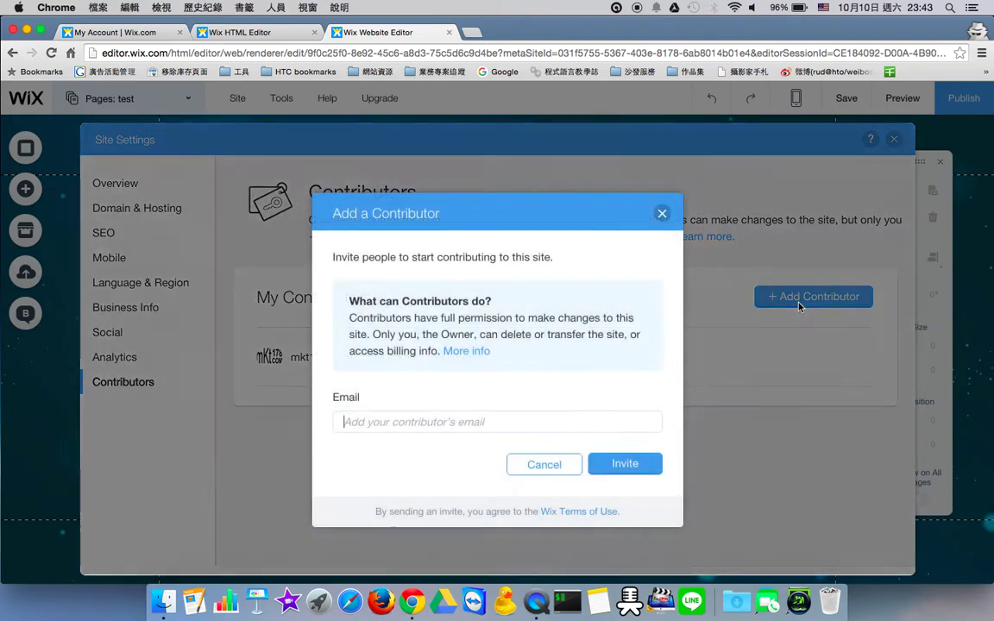
click(490, 423)
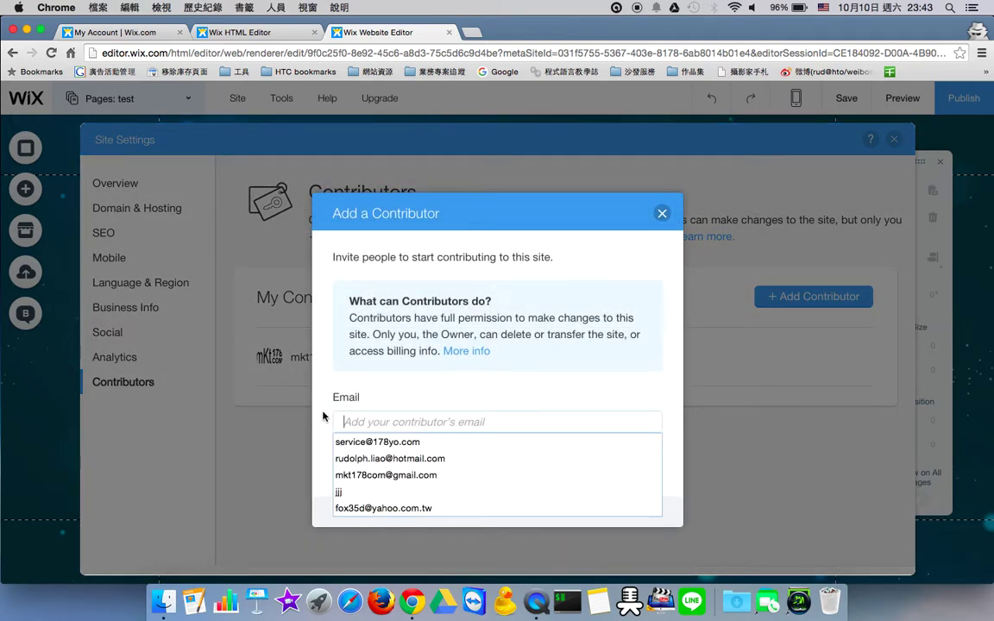
click(661, 213)
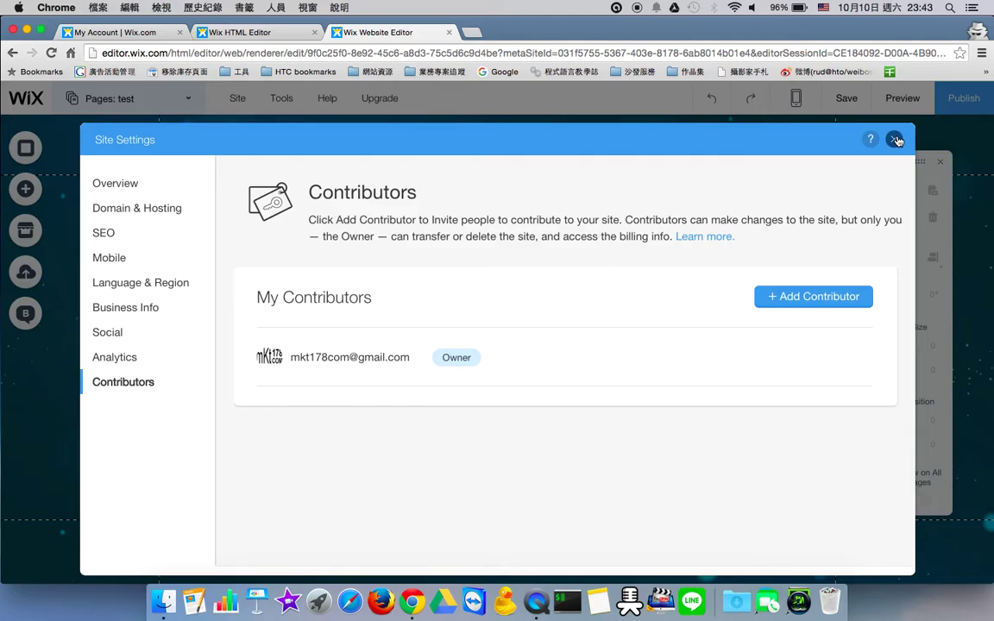
click(809, 296)
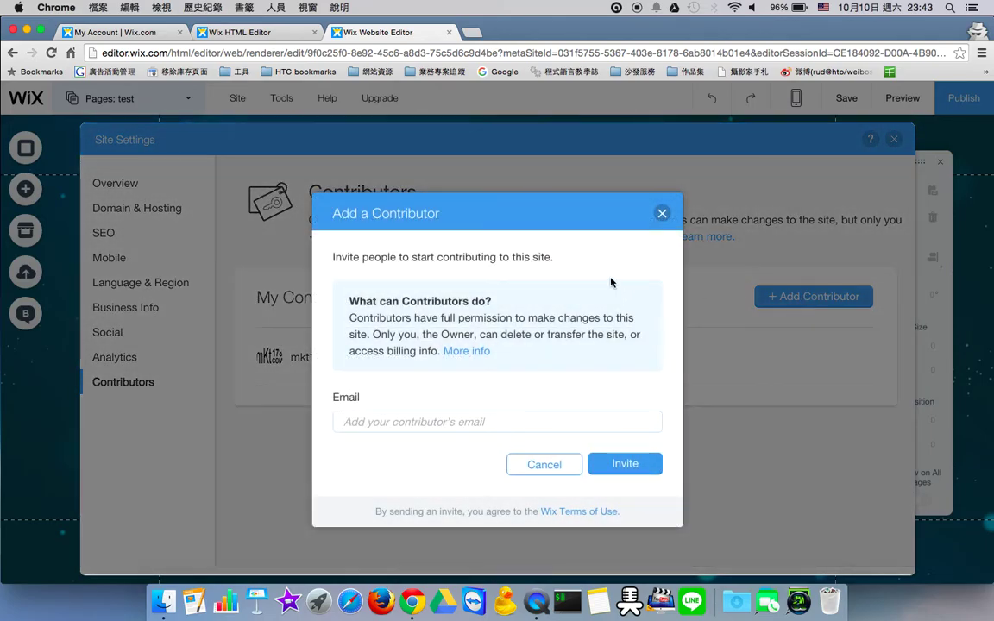
click(662, 213)
click(893, 140)
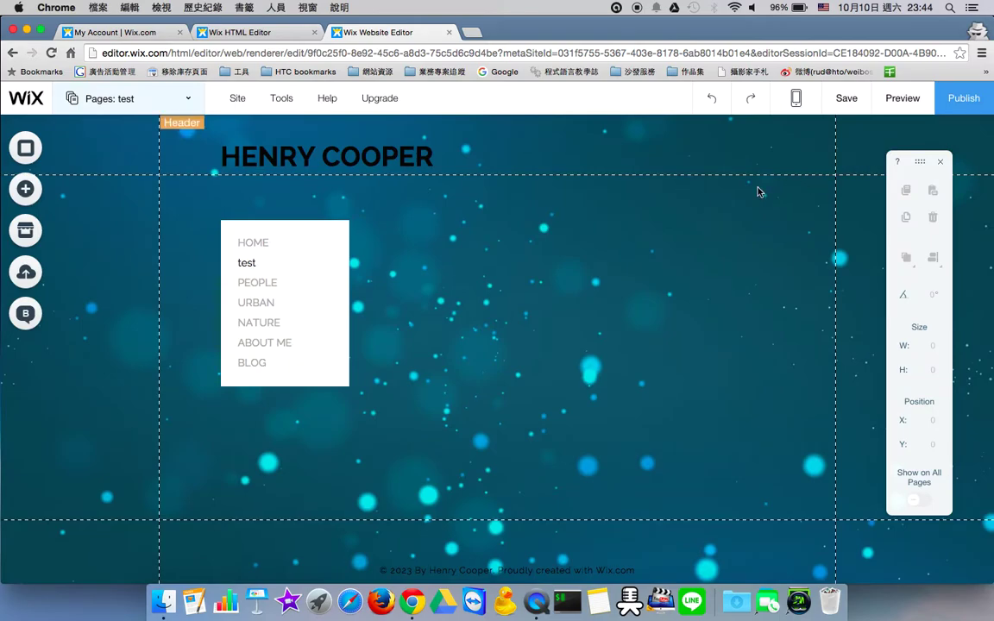
right_click(563, 221)
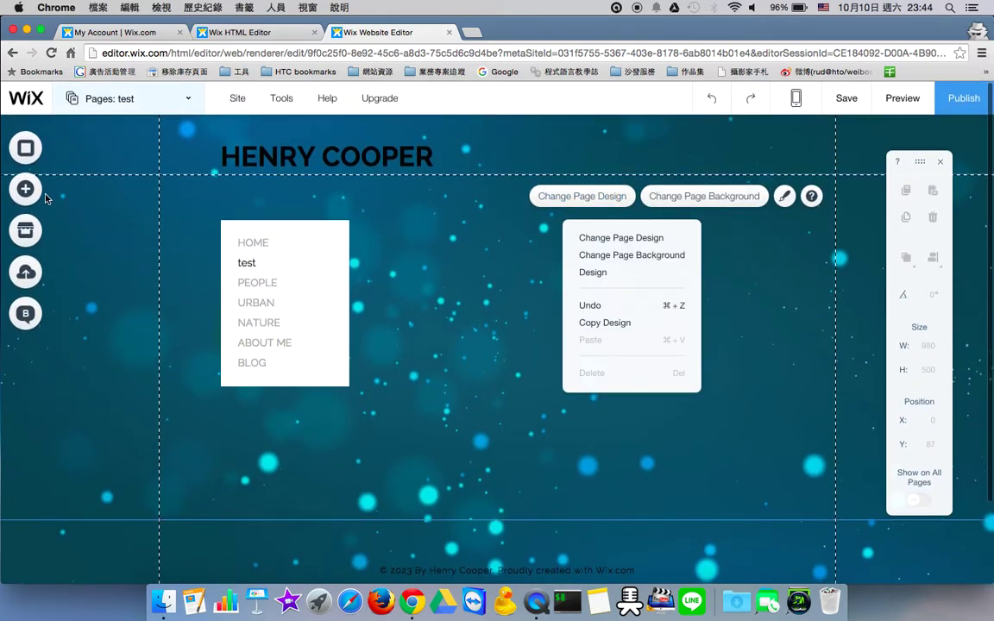
click(463, 288)
click(397, 315)
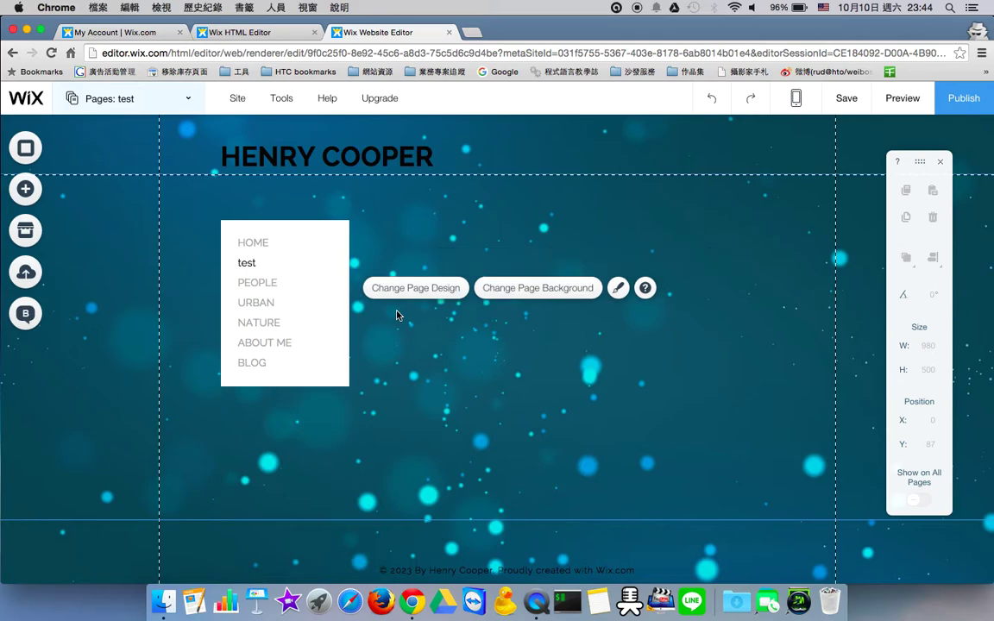
click(391, 207)
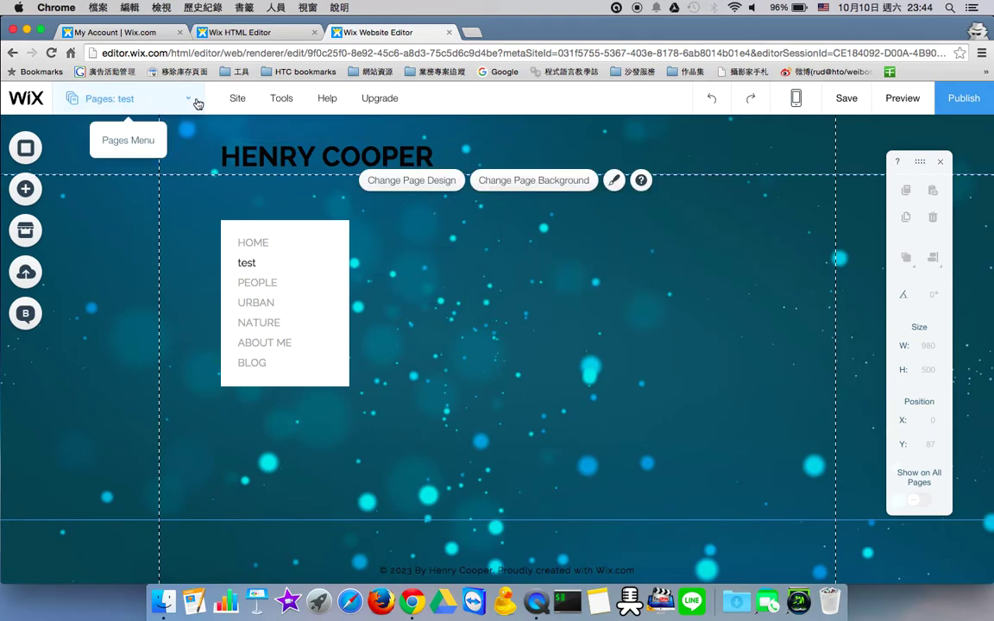
Reopen the Site Settings, check the language choices under Language & Region without changing them, and close the settings
mouse_move(228, 97)
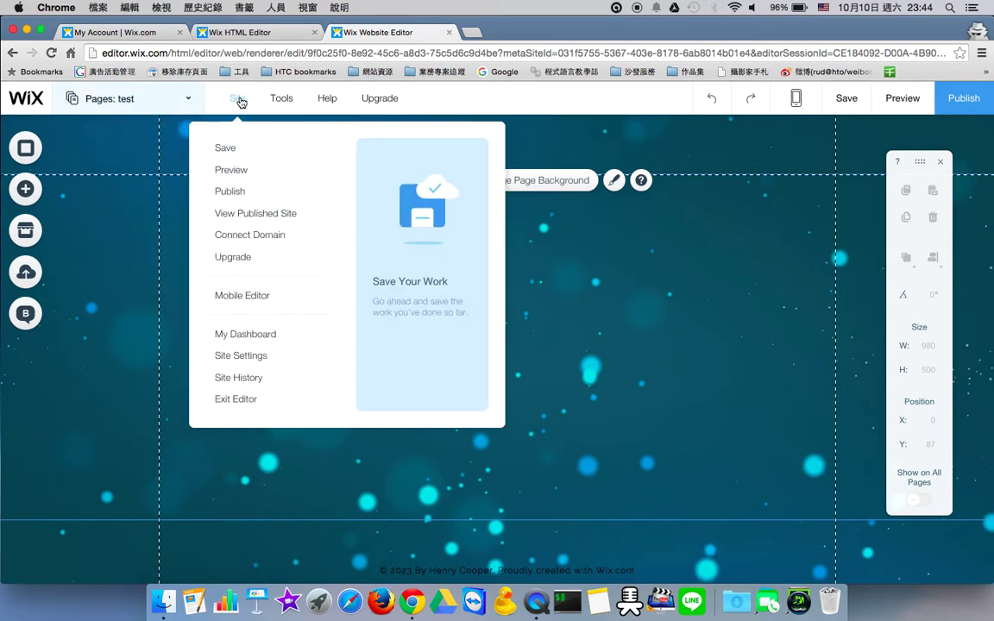
click(249, 357)
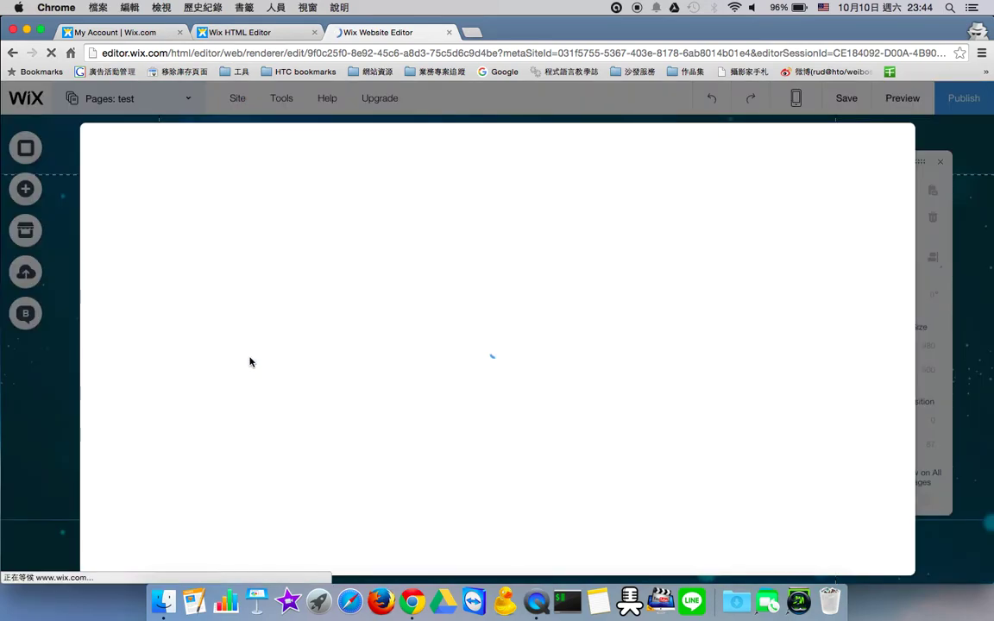
click(166, 284)
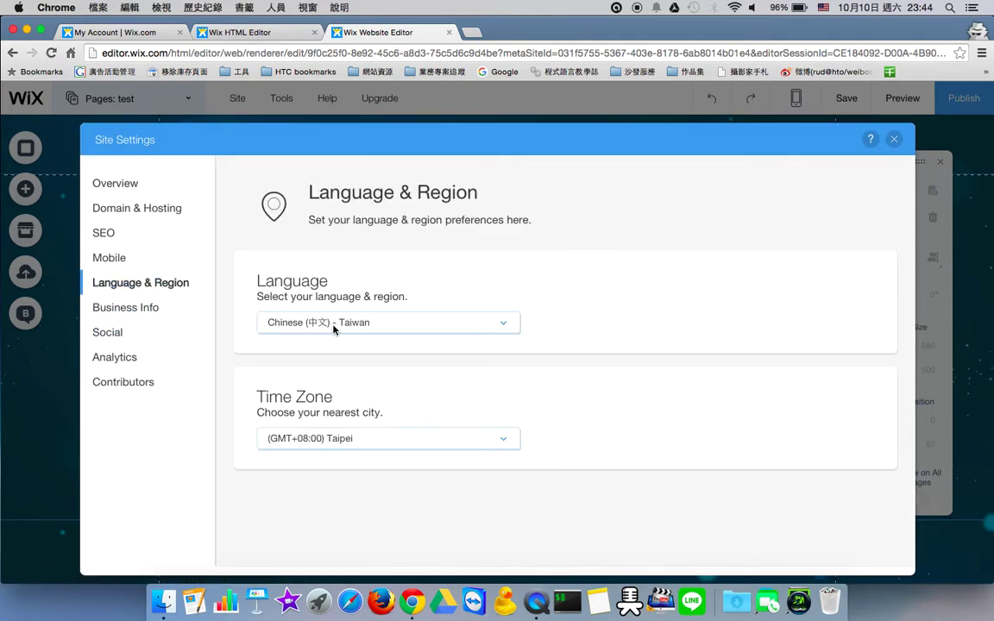
click(334, 326)
click(643, 259)
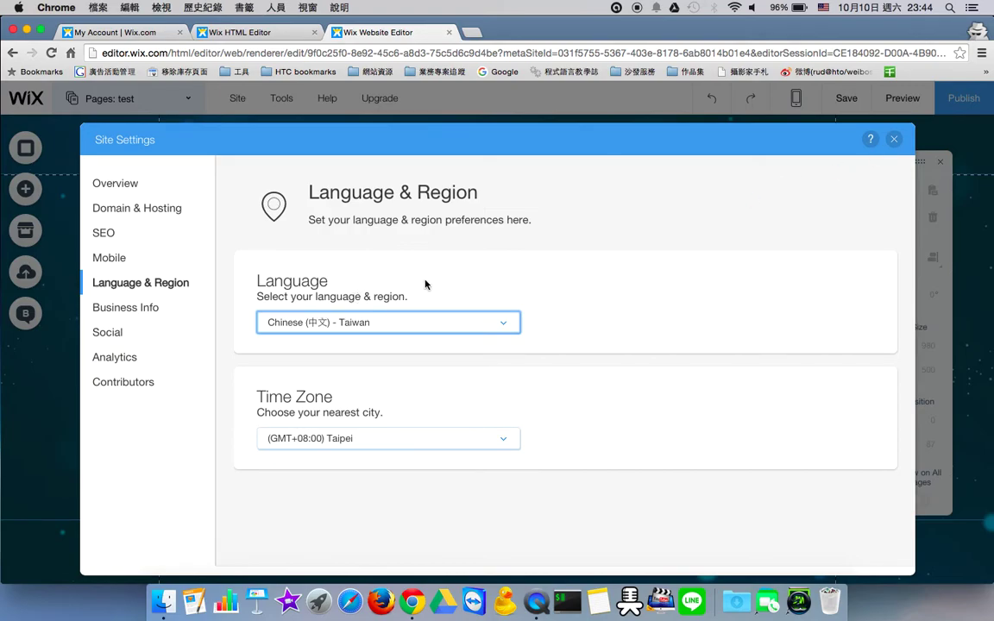
click(894, 139)
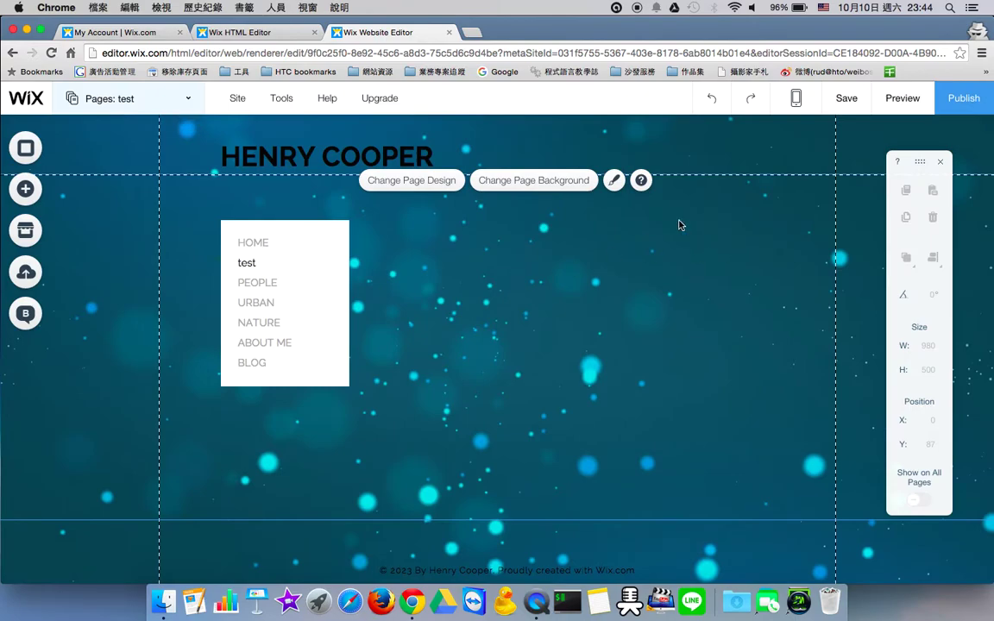
Preview the test page again to check its site menu and video background, and return to the editor
click(903, 99)
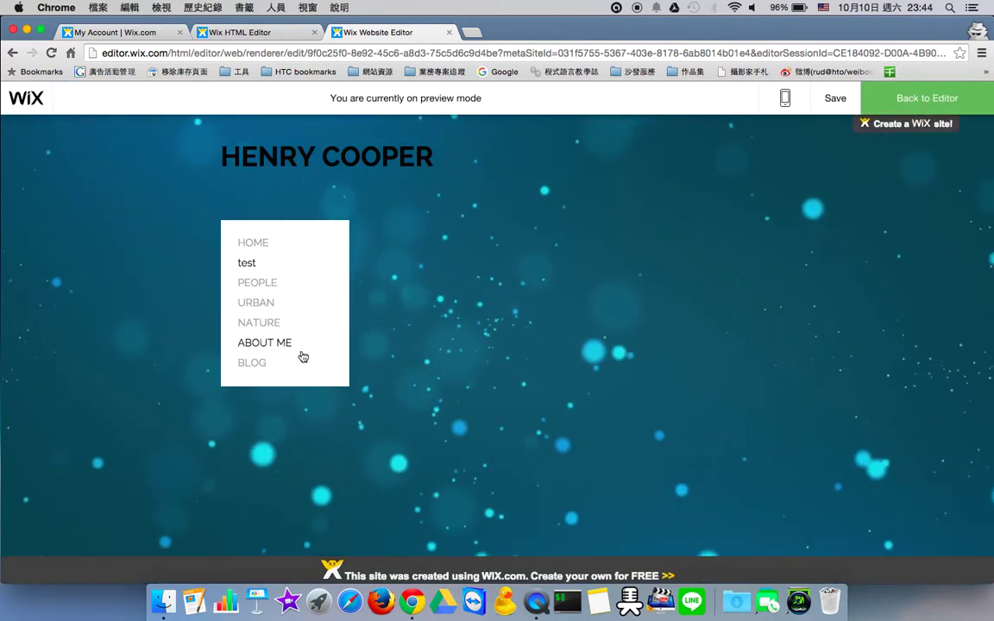
click(926, 97)
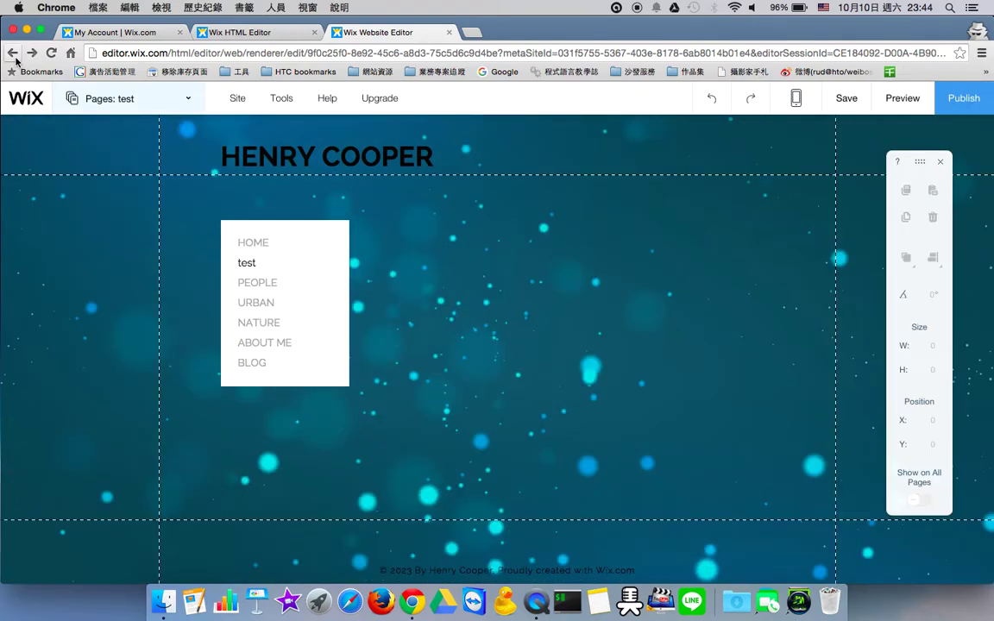